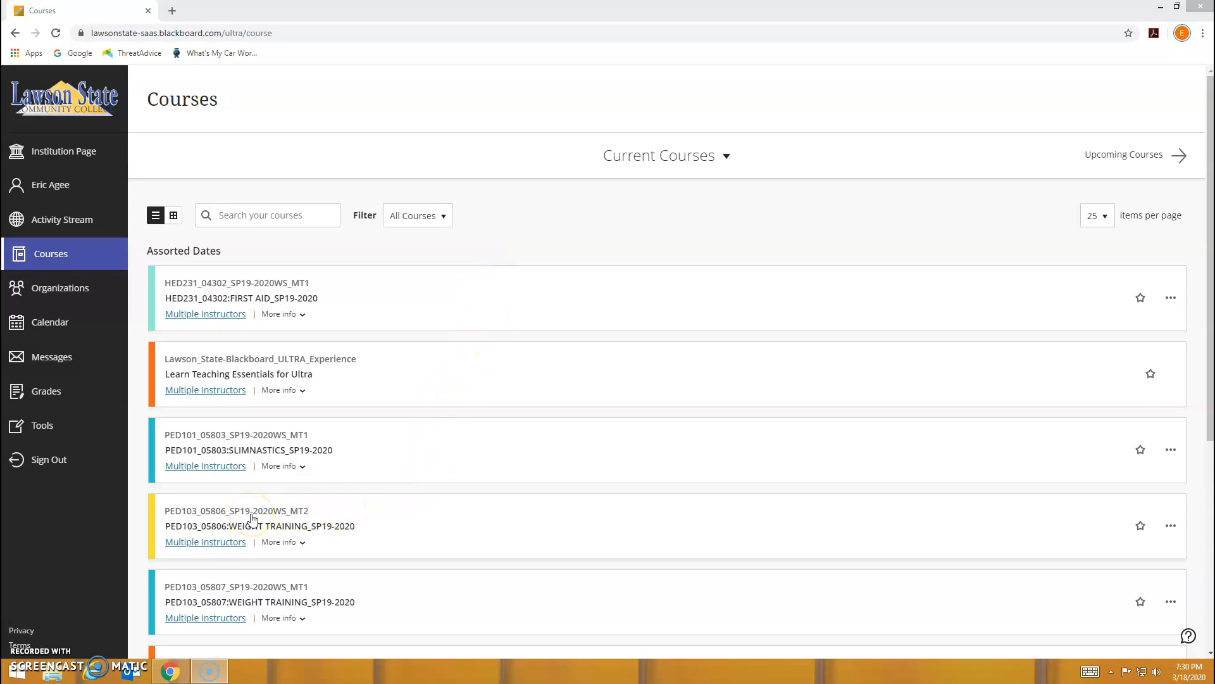
- Open the PED103_05806 Weight Training course and start a new folder in its course content
left_click(388, 515)
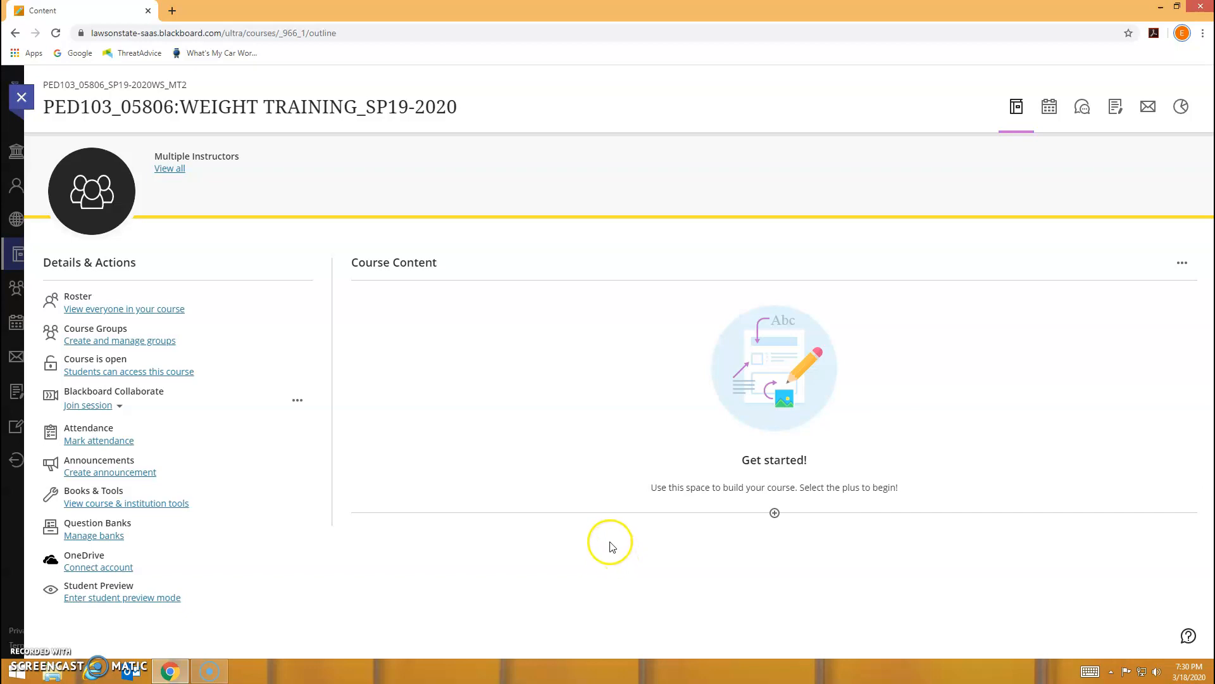
left_click(775, 513)
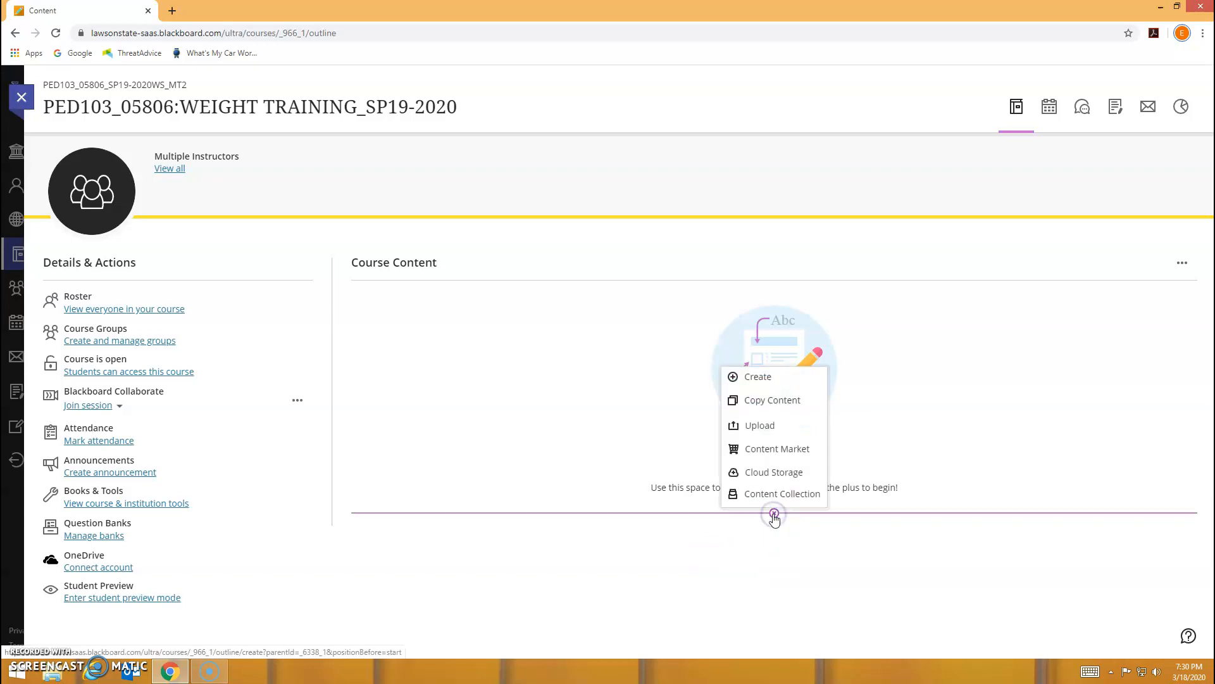
left_click(755, 382)
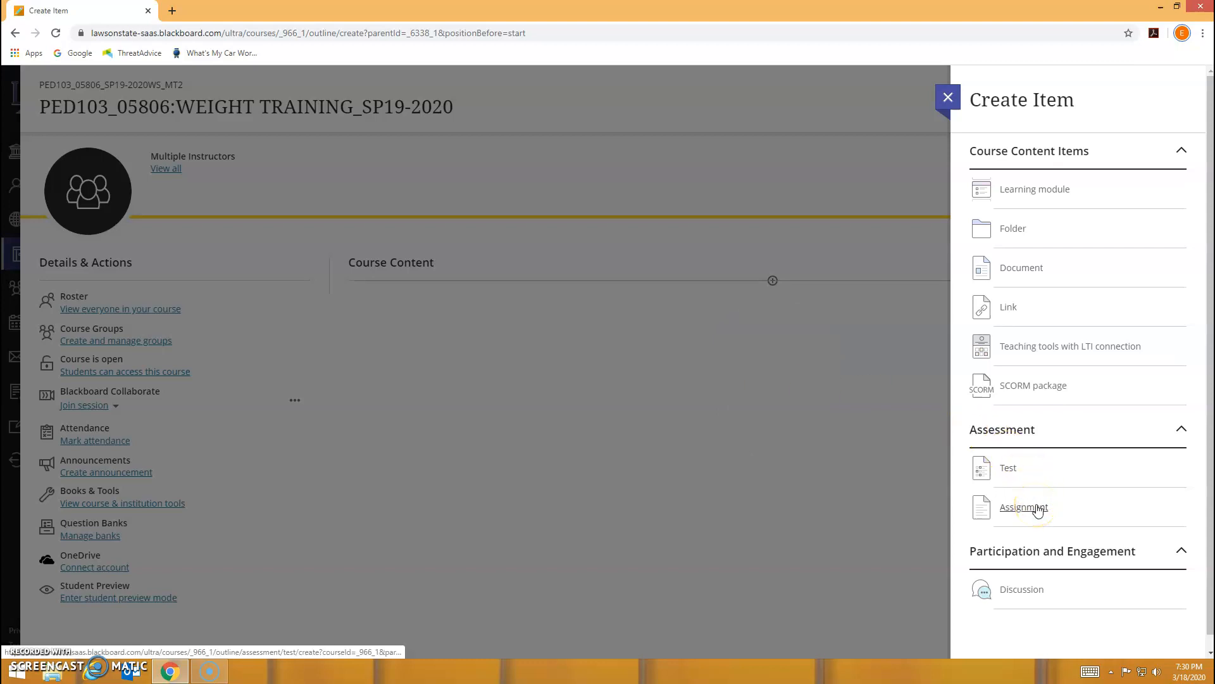
left_click(1013, 229)
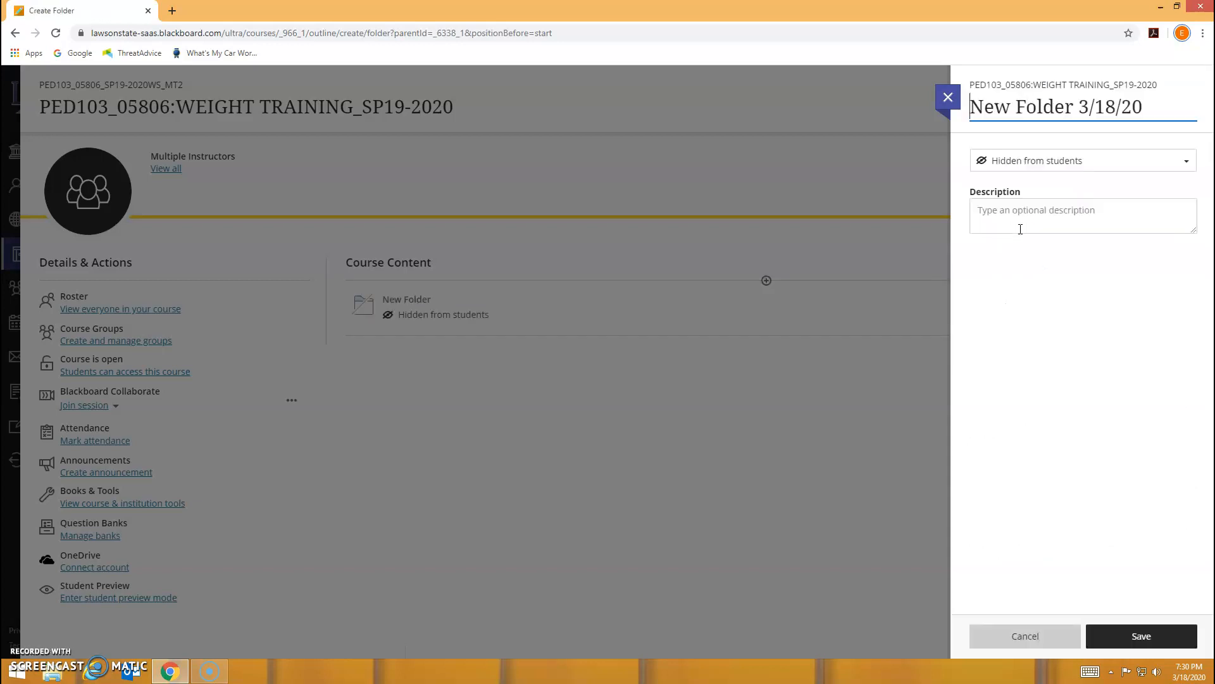
- Replace the new folder's default name with "Week 3"
left_click(1188, 164)
left_click(1108, 110)
key("BackSpace")
key("BackSpace")
key("BackSpace")
key("BackSpace")
key("BackSpace")
key("BackSpace")
key("BackSpace")
key("BackSpace")
key("BackSpace")
key("BackSpace")
key("BackSpace")
key("BackSpace")
key("BackSpace")
key("BackSpace")
key("BackSpace")
key("BackSpace")
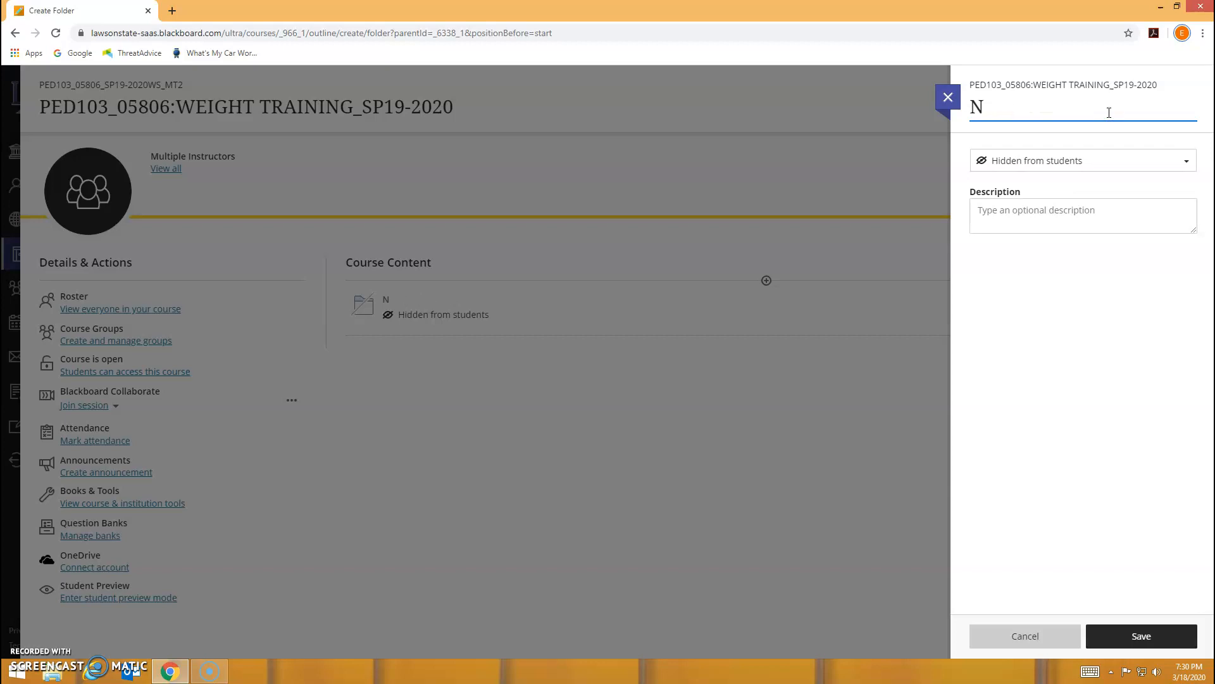
key("ctrl+z")
key("ctrl+a")
type("Week 3")
- Make the Week 3 folder visible to students and save it
left_click(1144, 159)
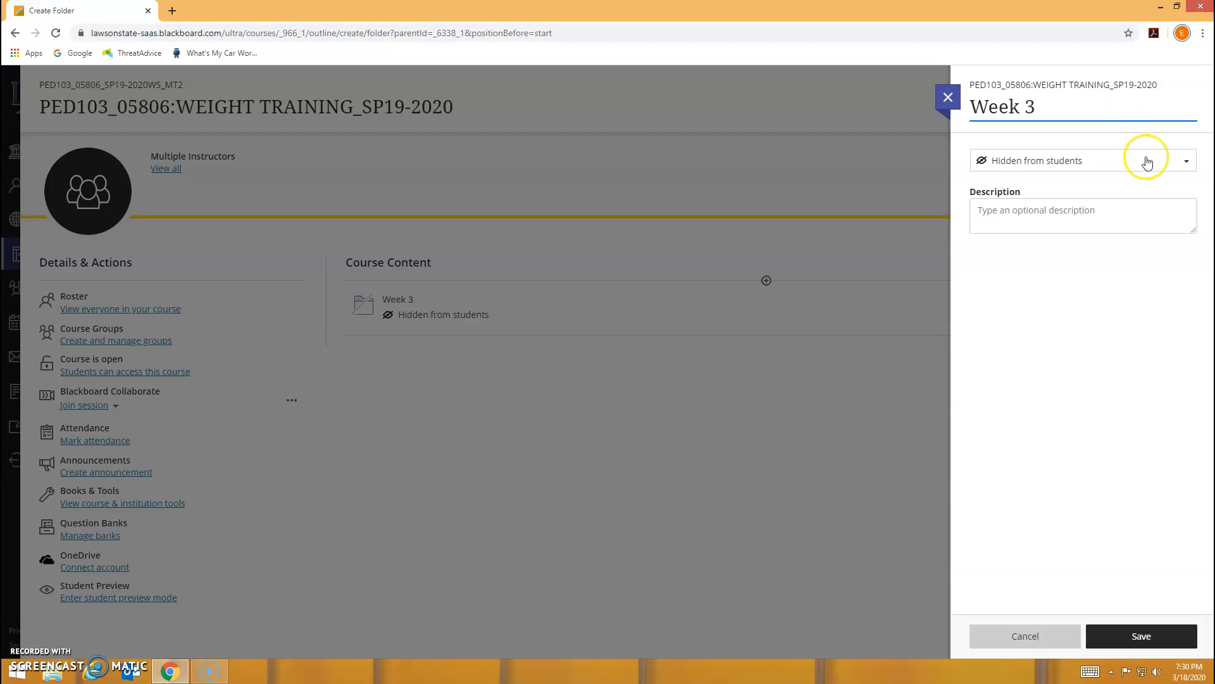
left_click(1032, 185)
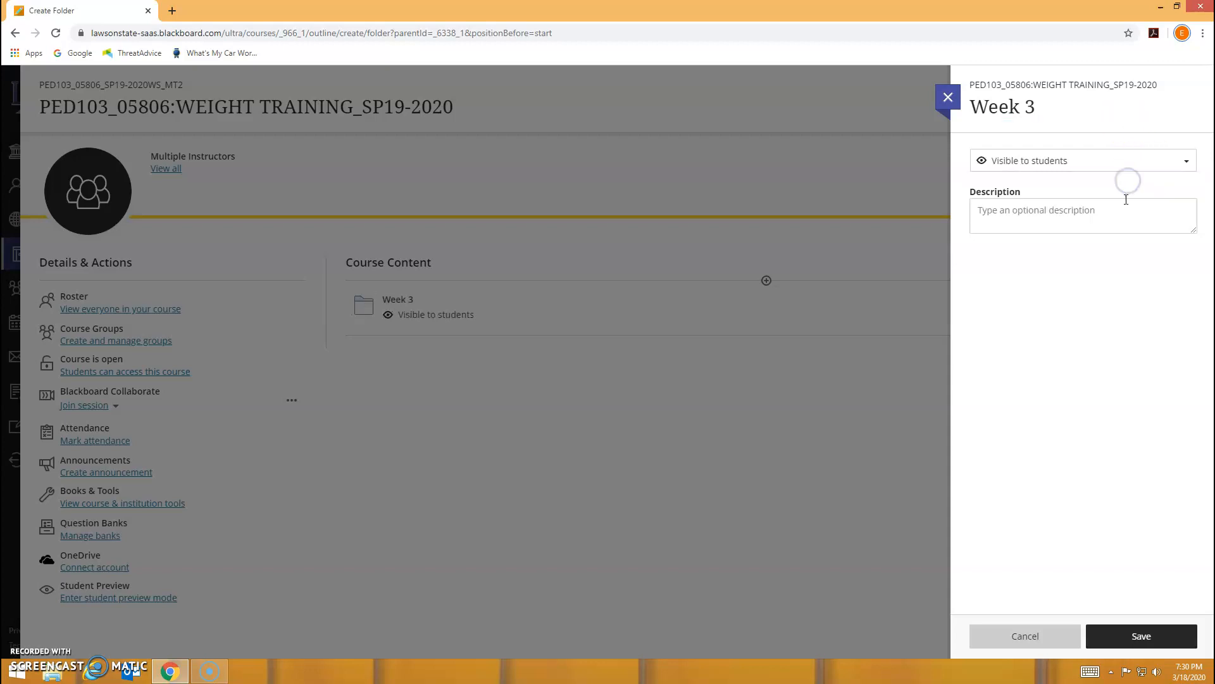
left_click(1133, 638)
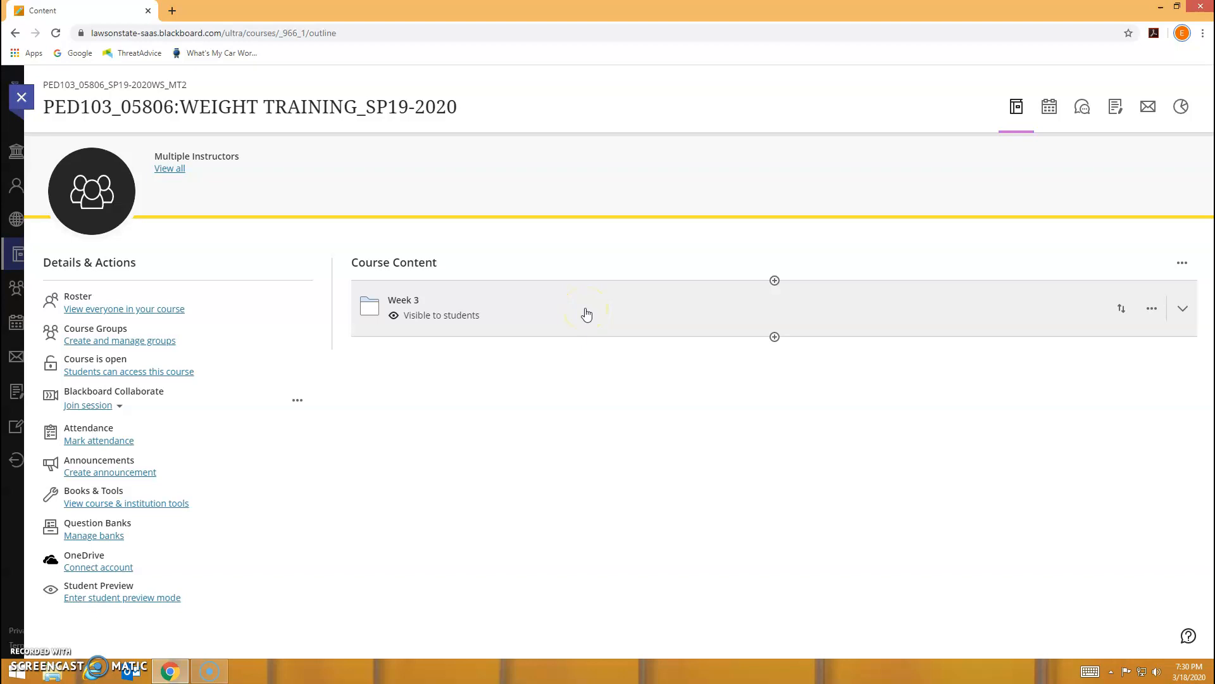
- Expand the Week 3 folder and create a new assignment inside it
left_click(587, 314)
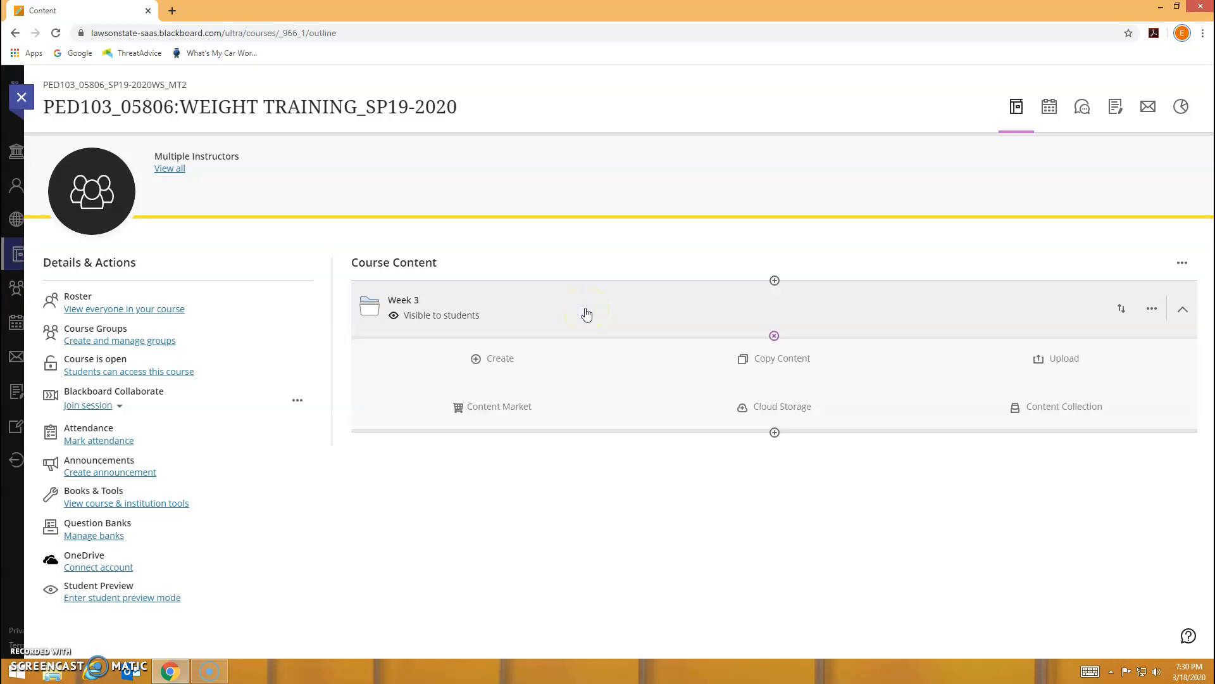
left_click(506, 360)
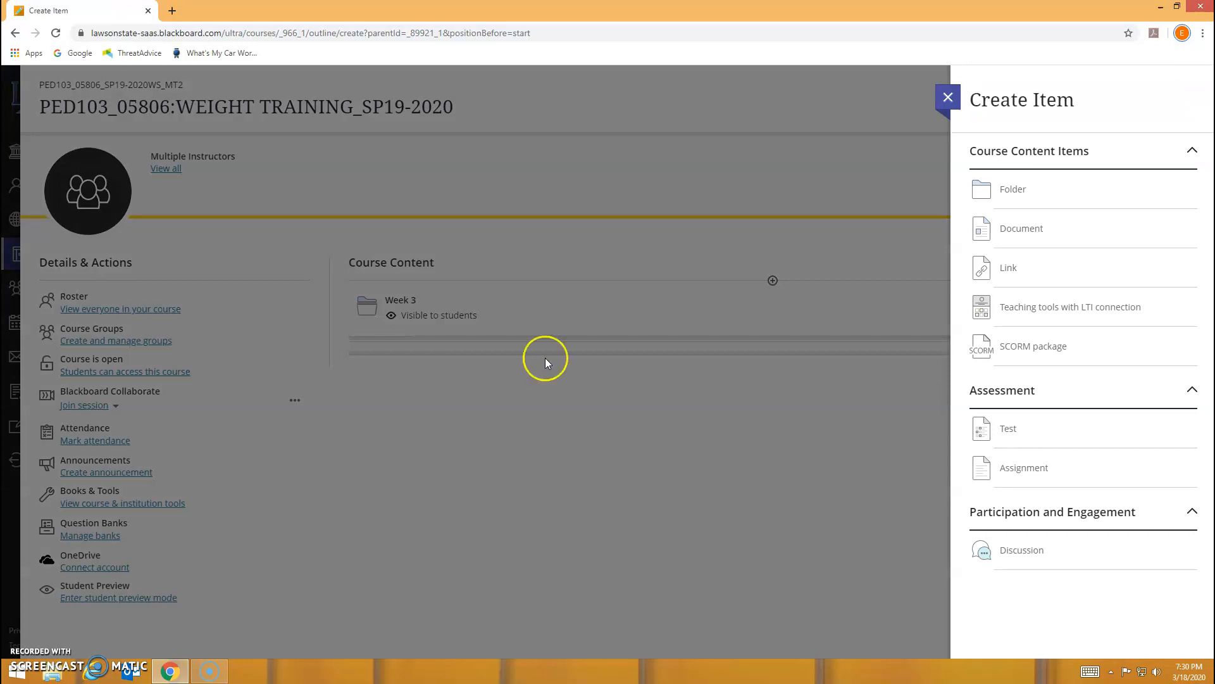
left_click(1094, 475)
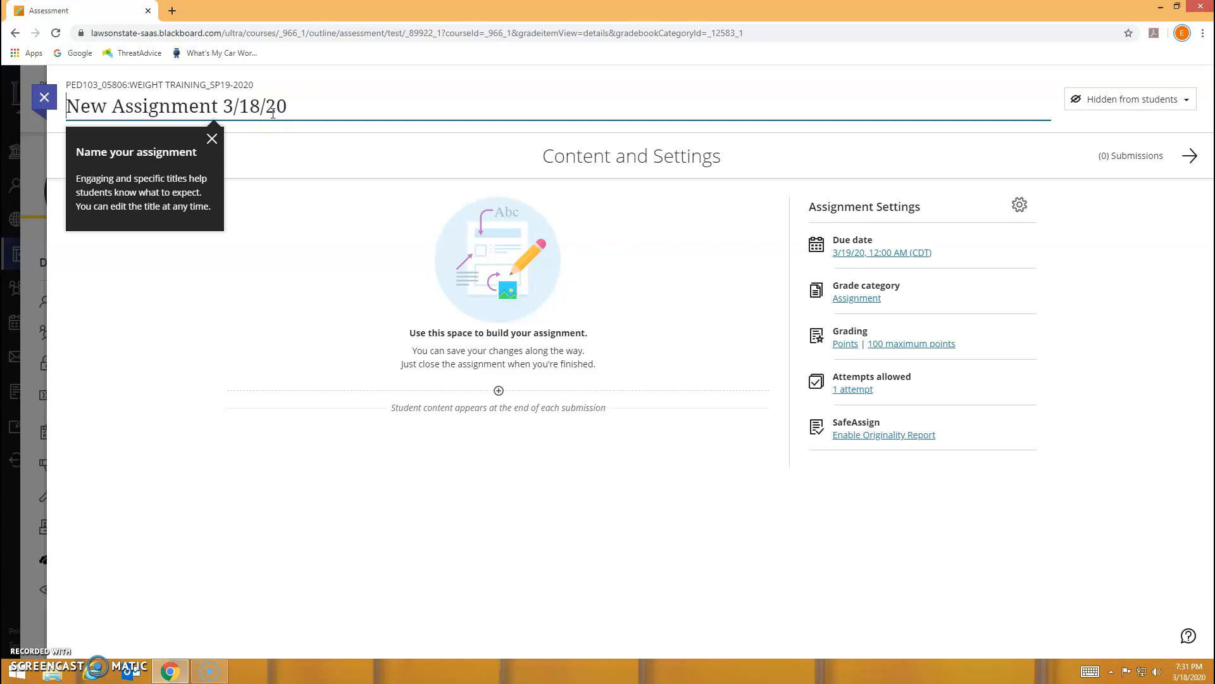
- Title the new assignment "Physical Activity #1"
left_click(266, 117)
left_click(291, 105)
left_click(286, 106)
key("ctrl+a")
type("PHy")
key("BackSpace")
key("BackSpace")
type("hysical Activity")
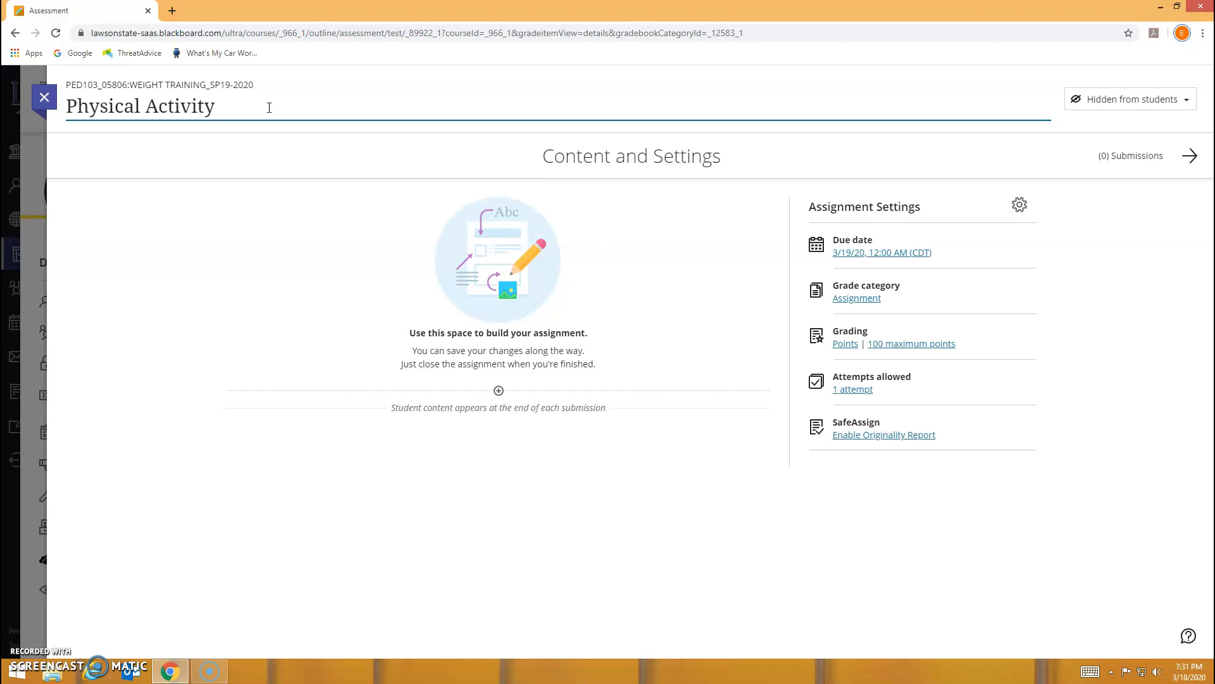
type("#1")
left_click(267, 219)
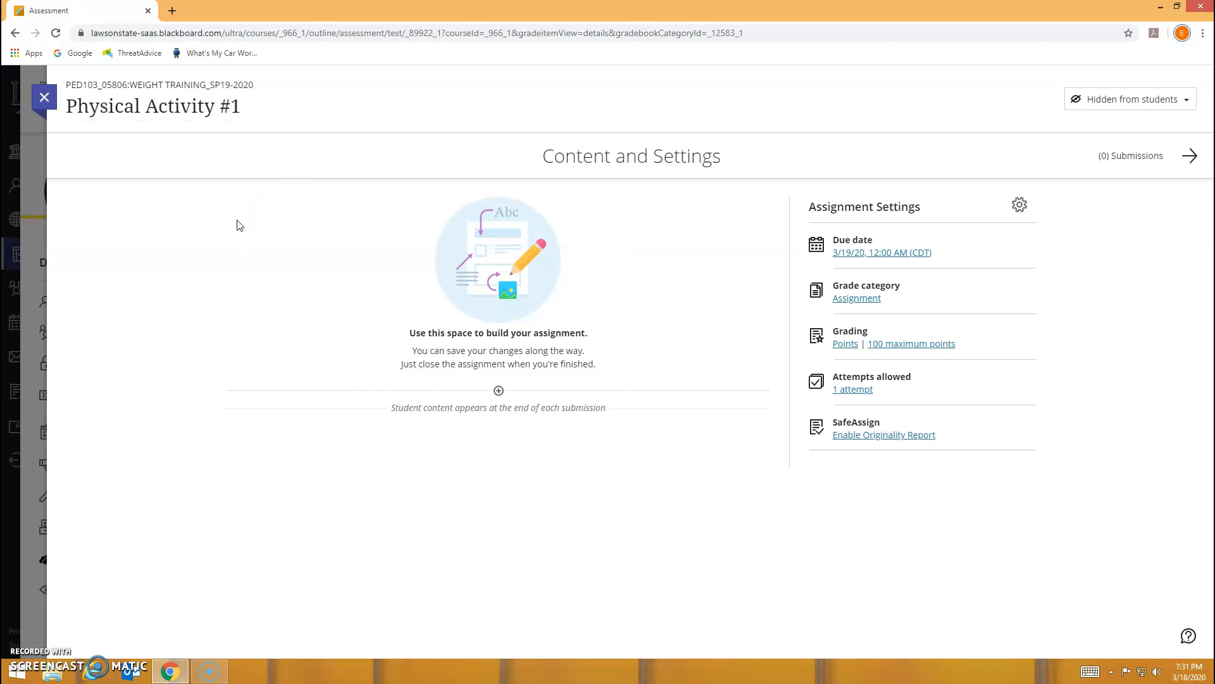
- Set the assignment's due date to 3/22/20 at 11:59 PM in the assignment settings
left_click(859, 253)
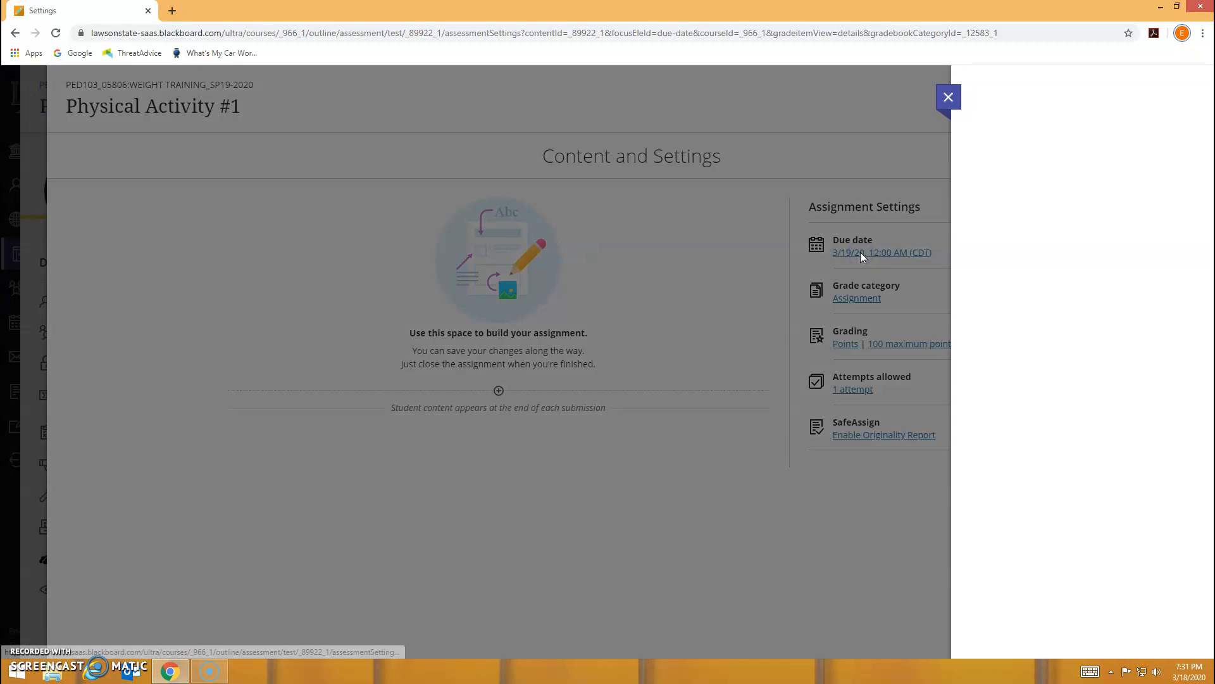
left_click(1034, 206)
left_click(1065, 206)
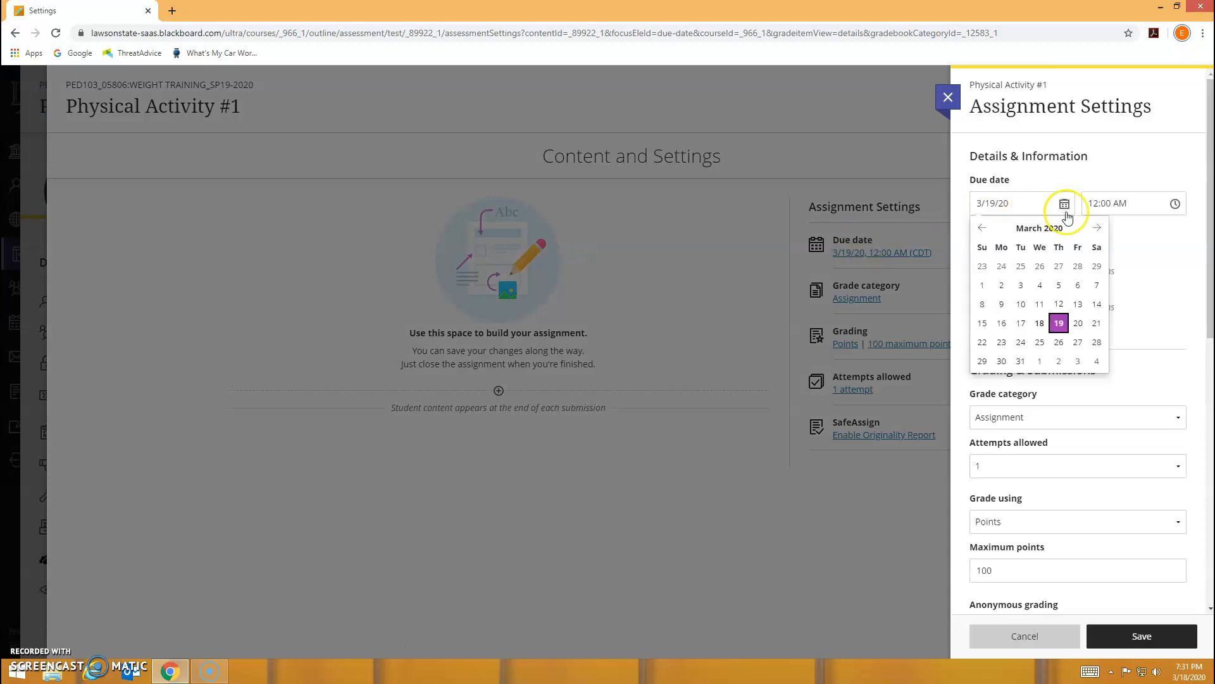
left_click(981, 344)
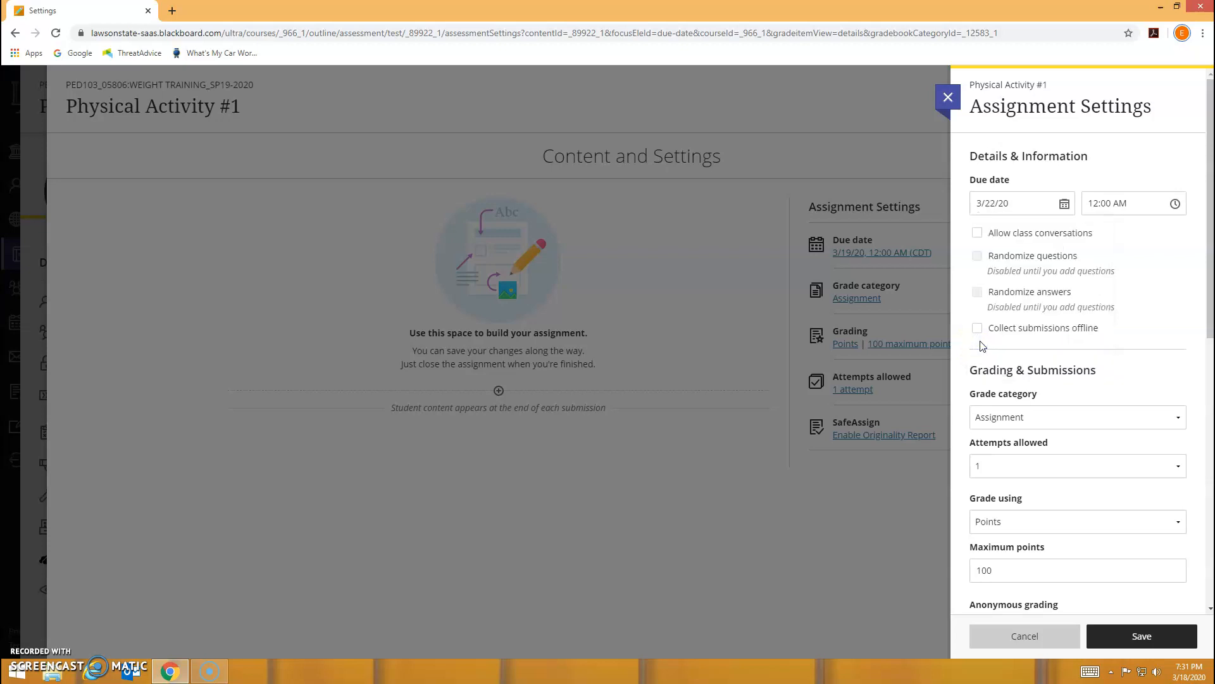
left_click(1174, 204)
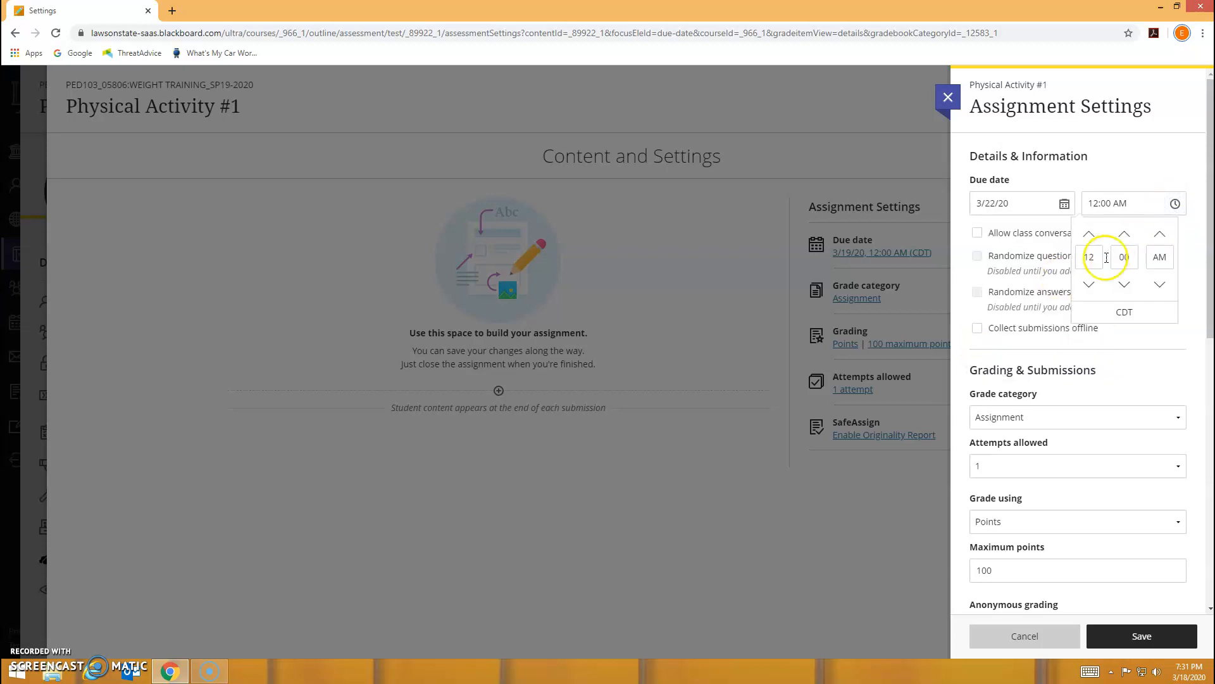
left_click(1090, 285)
left_click(1131, 257)
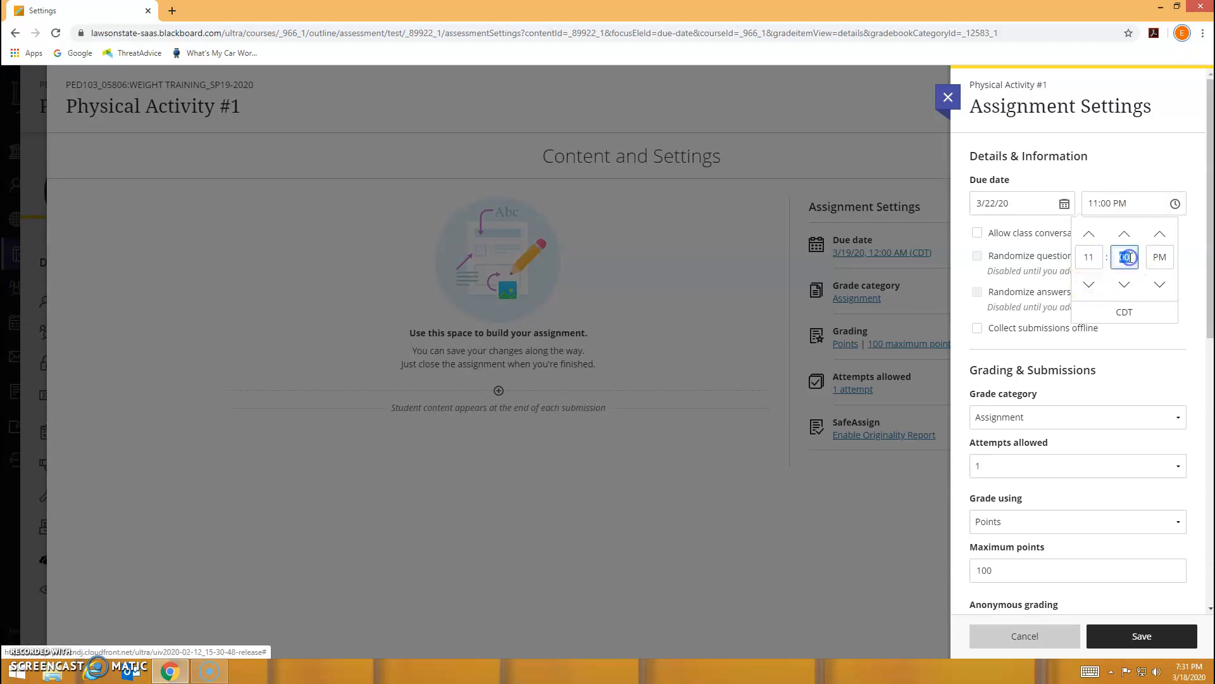
type("59")
left_click(1112, 354)
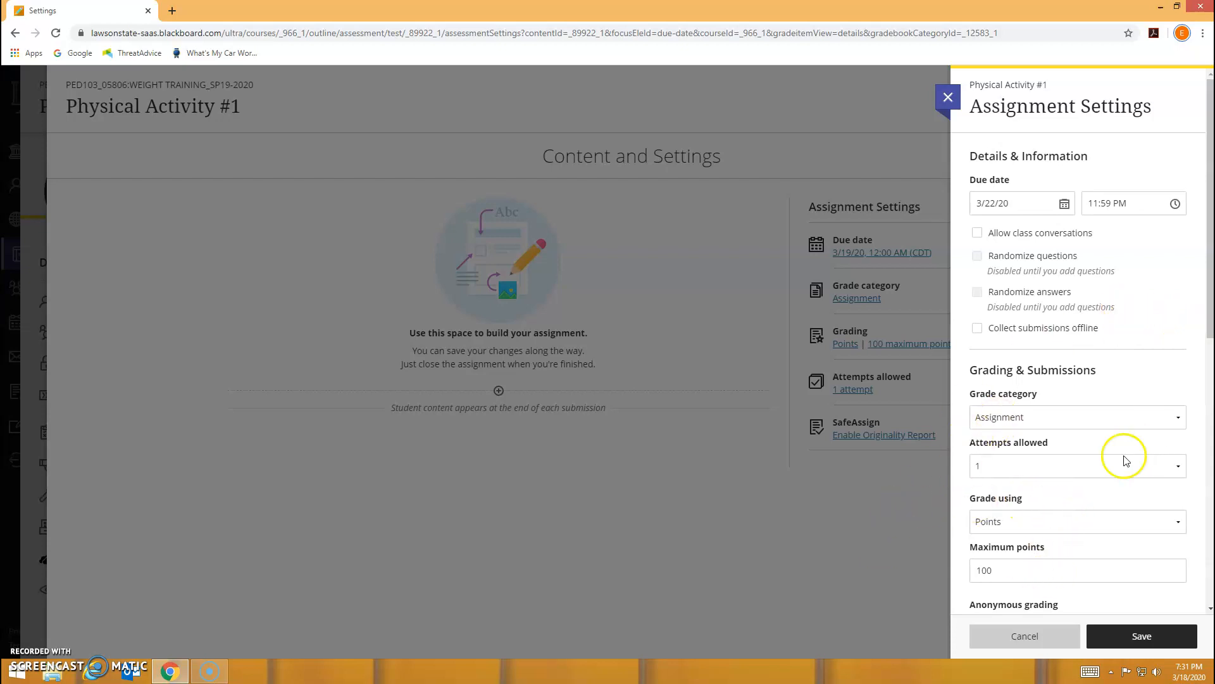
- Set the attempts allowed to 2 and save the assignment settings
left_click(1178, 468)
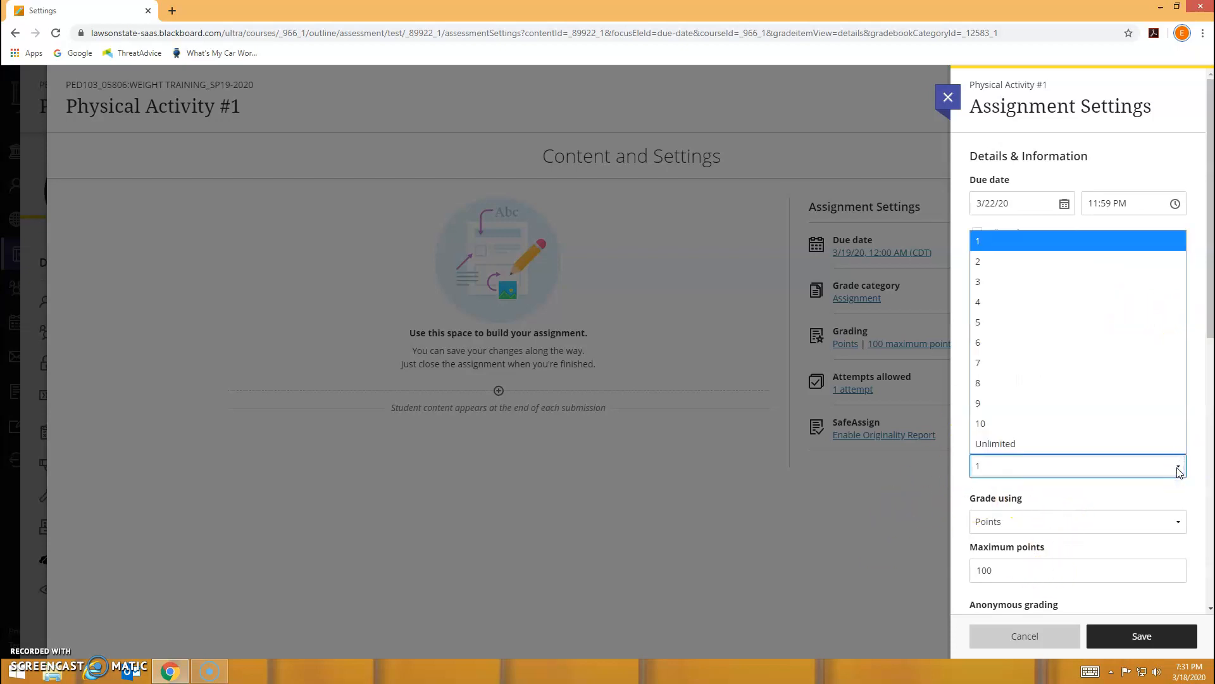
left_click(1006, 262)
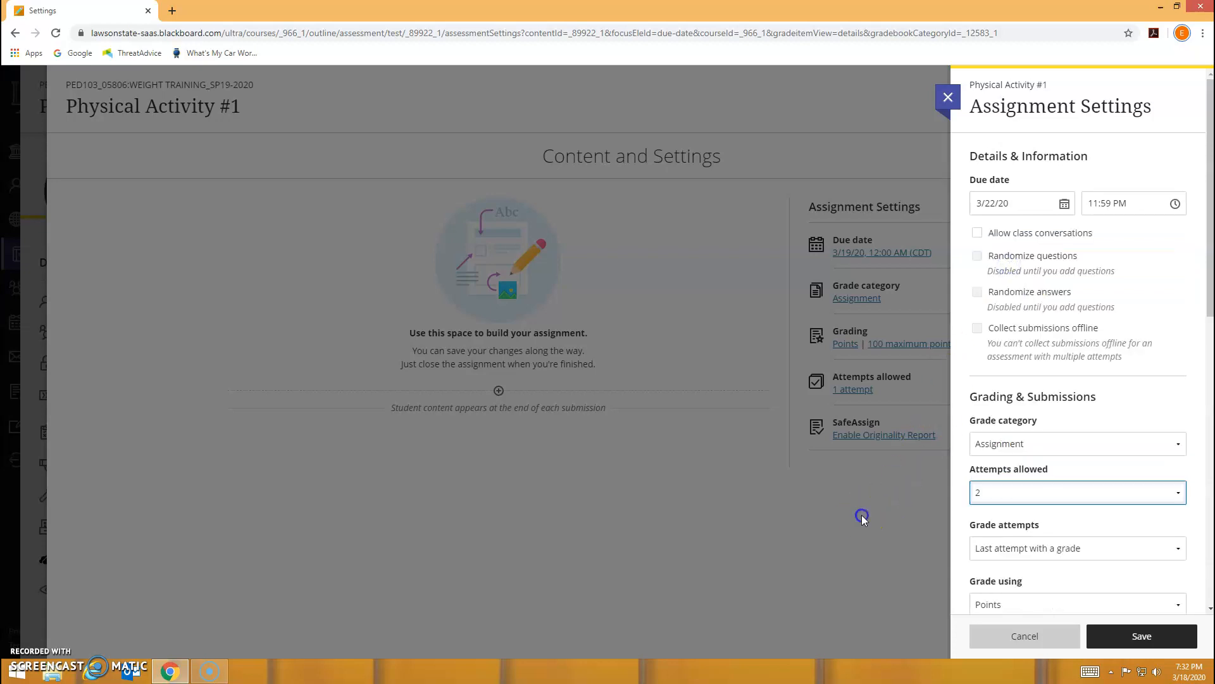
left_click(861, 516)
left_click(731, 106)
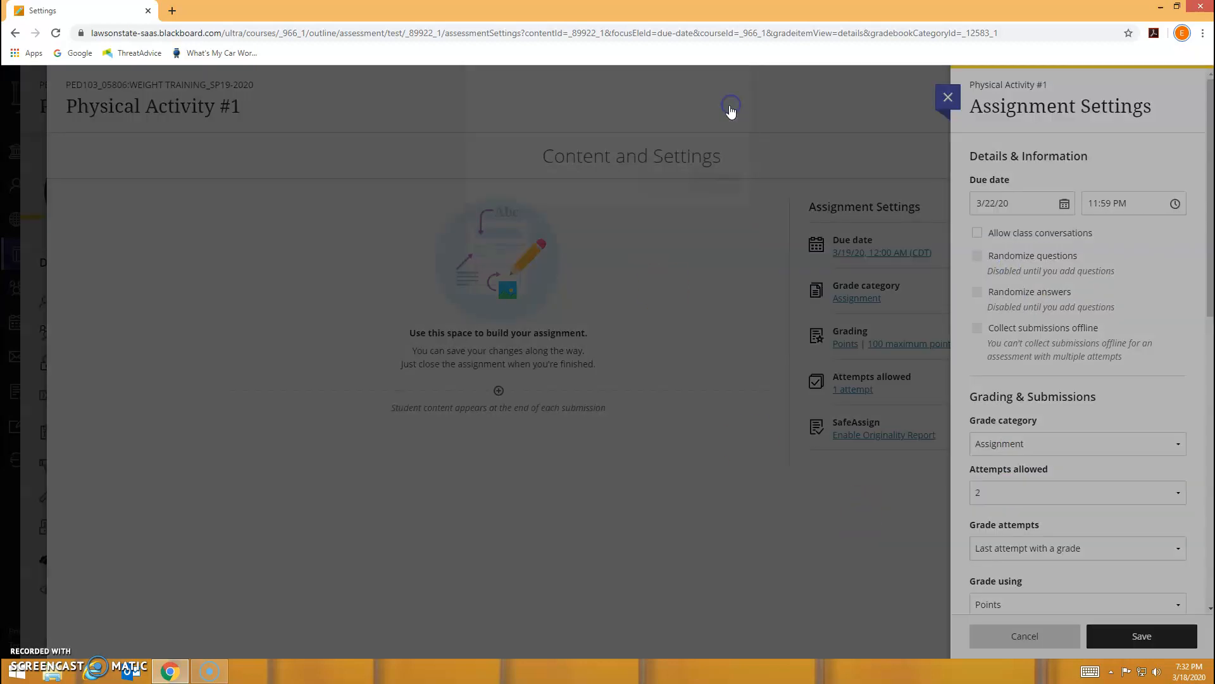
left_click(1144, 636)
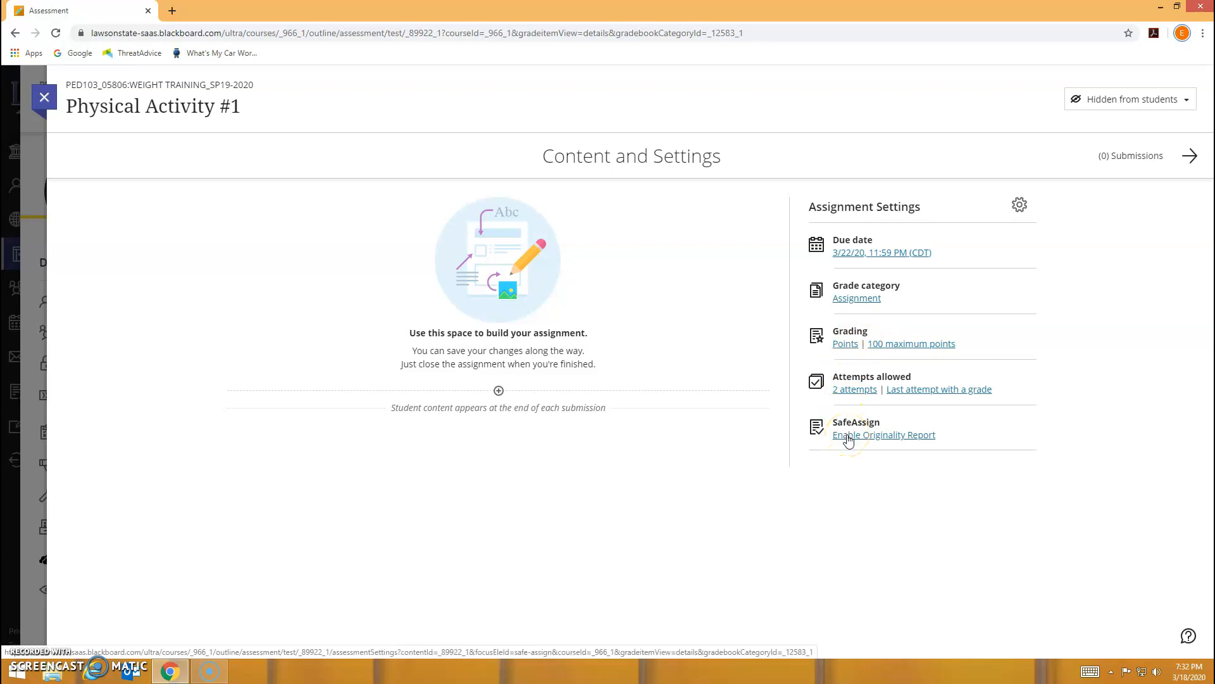
- Add a text block to the assignment content and begin it with the greeting "Hello all,"
left_click(498, 391)
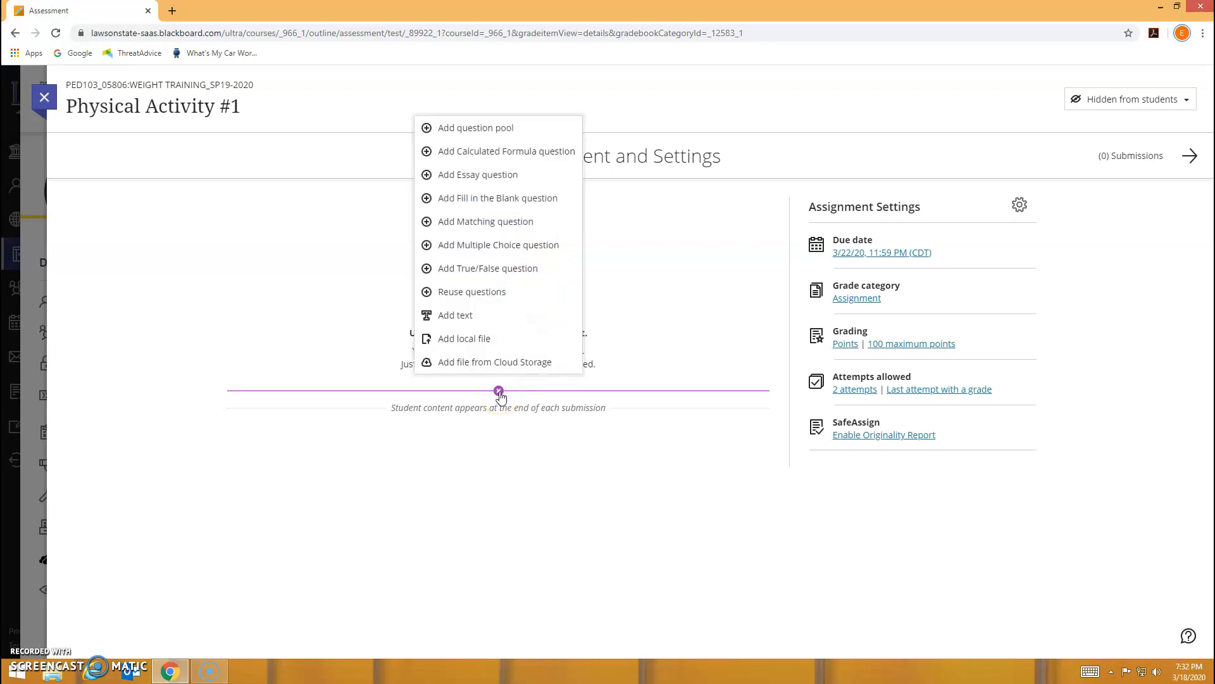
left_click(463, 321)
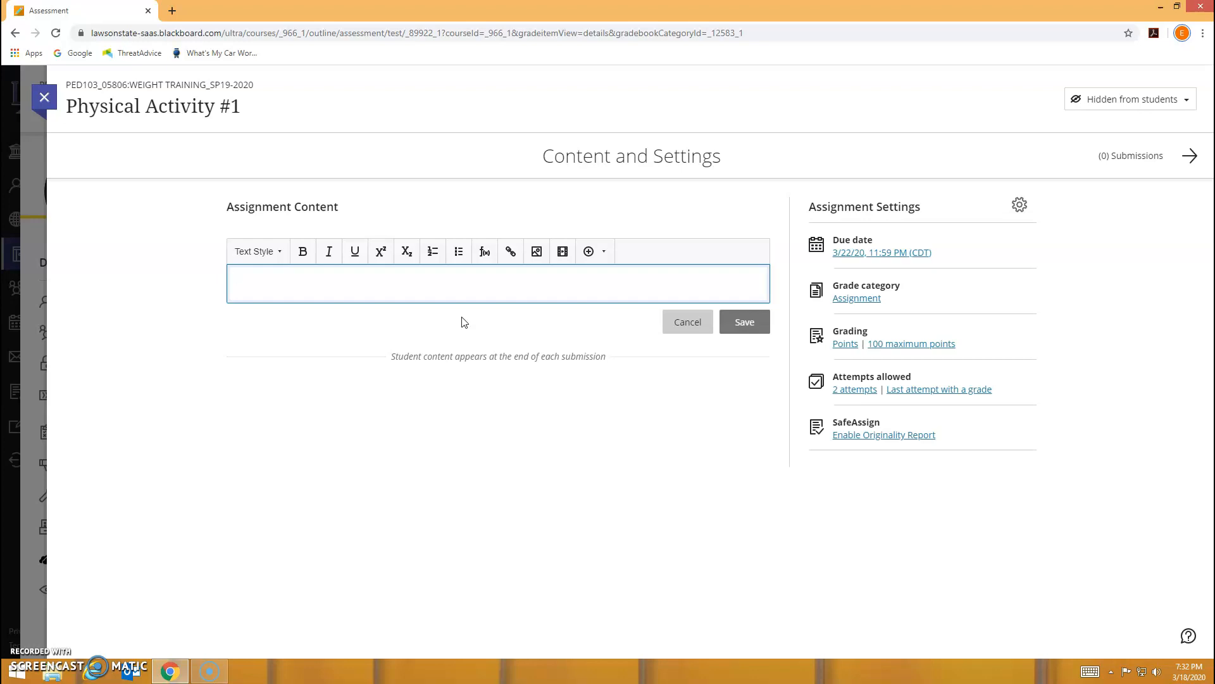
type("Hello all,")
key("Return")
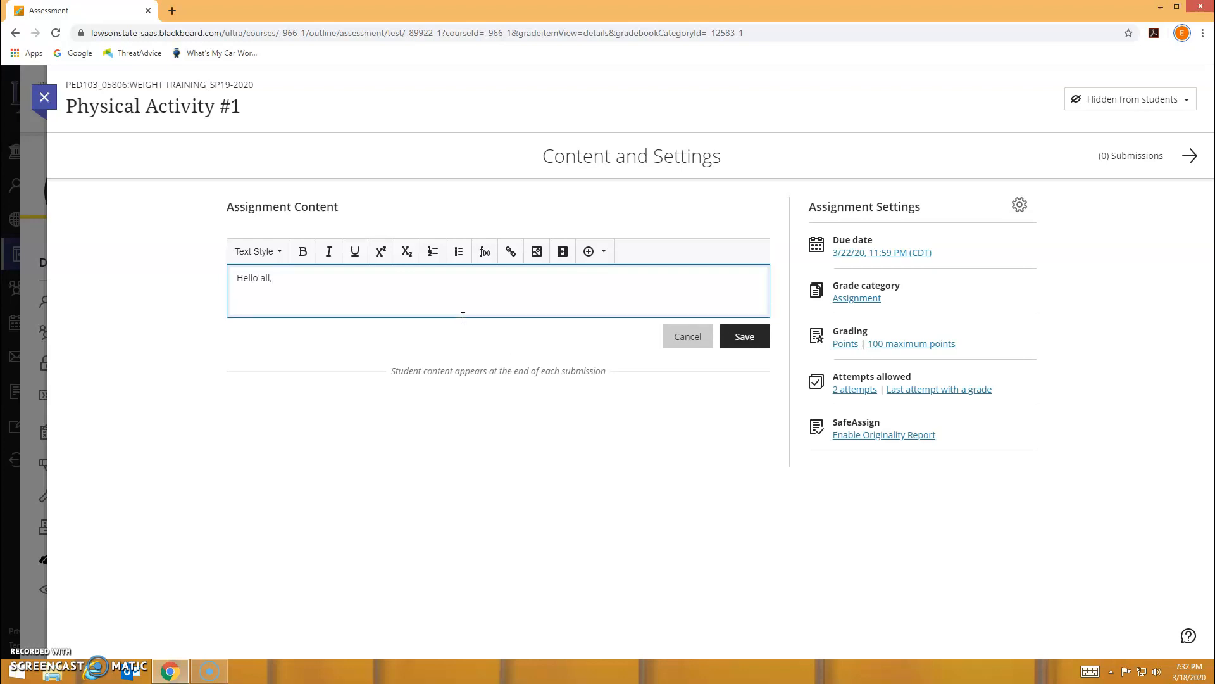
- Below the greeting, write "Thank you for your patience as we transition to online learning. Please check out the video link below and"
type("Thank you for your patience as wee")
key("BackSpace")
type("transition to online lear")
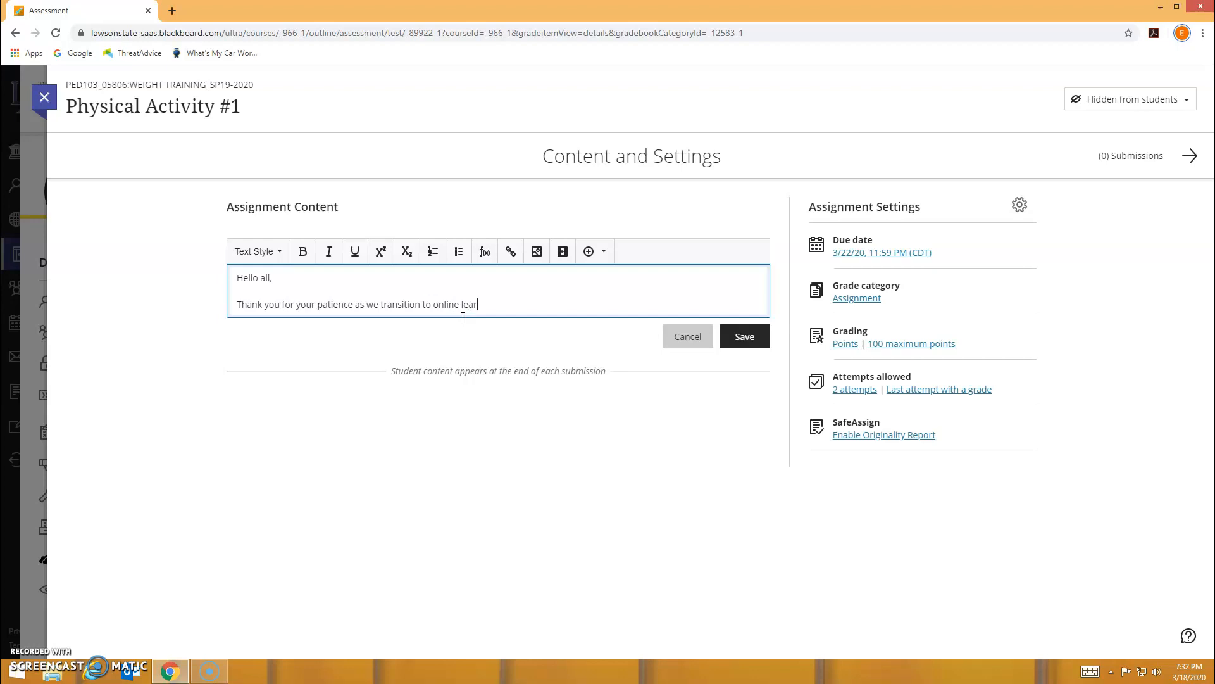
type("ning. Please check out the video link bel")
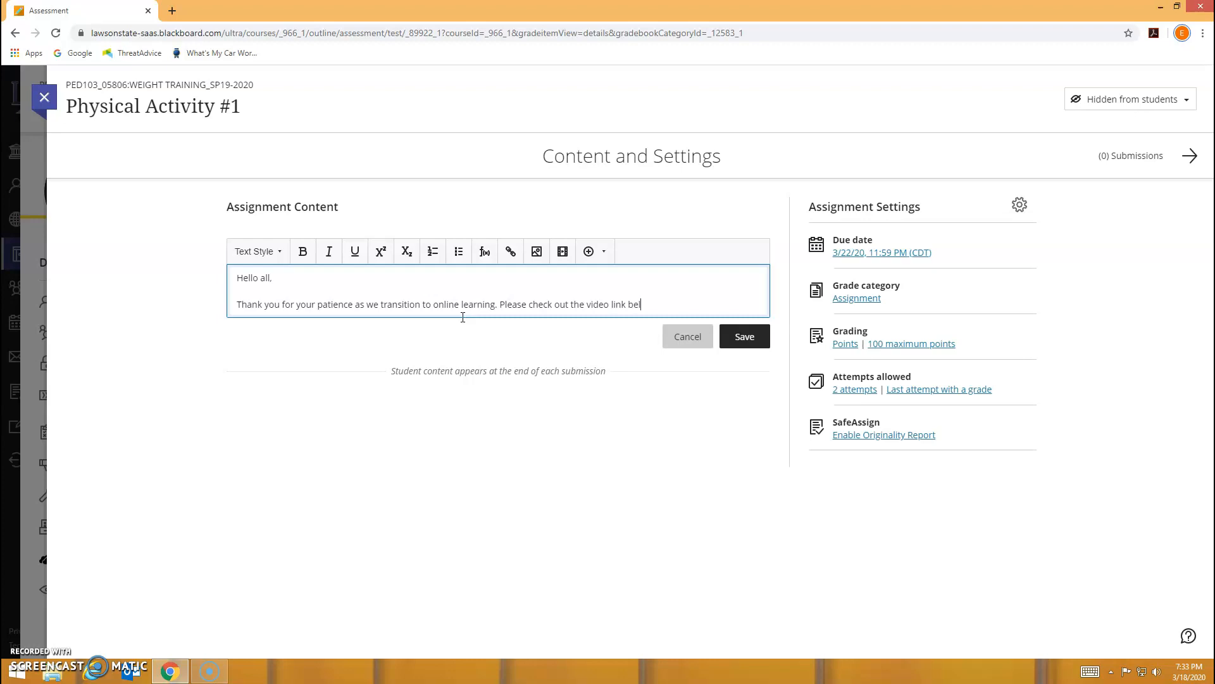
type("ow and")
- Complete the message with "submit atleast 20 mins of activity for your first online workout. The video details how you will accomplish this."
type("submit atleast")
type("20 mins of acti")
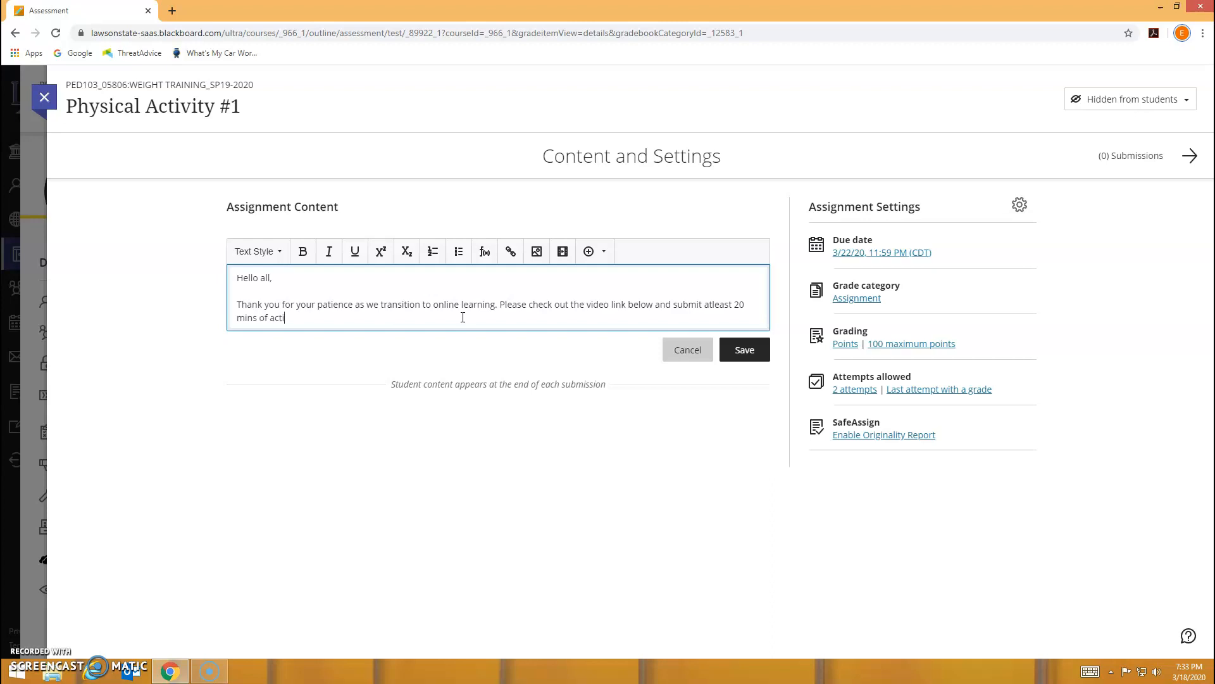
type("vity for your first online workout. The vide")
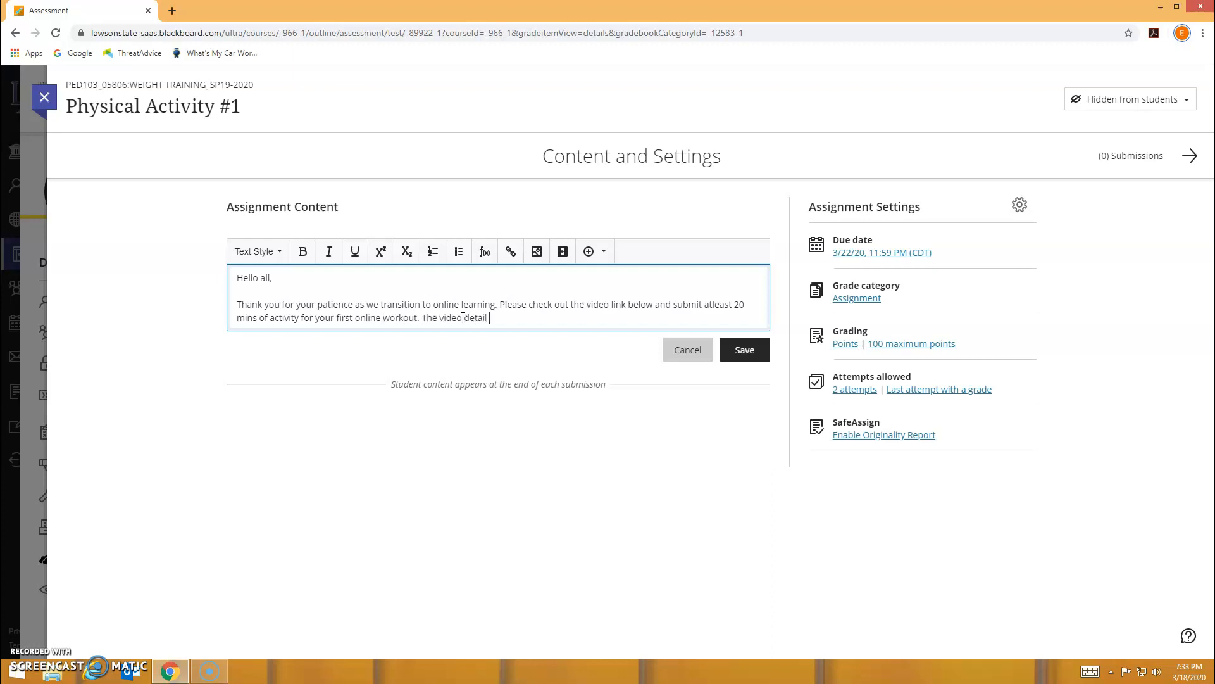
type("o details how you will accomplish this.")
- Open youtube.com in a new browser tab
left_click(173, 11)
type("youtube.com")
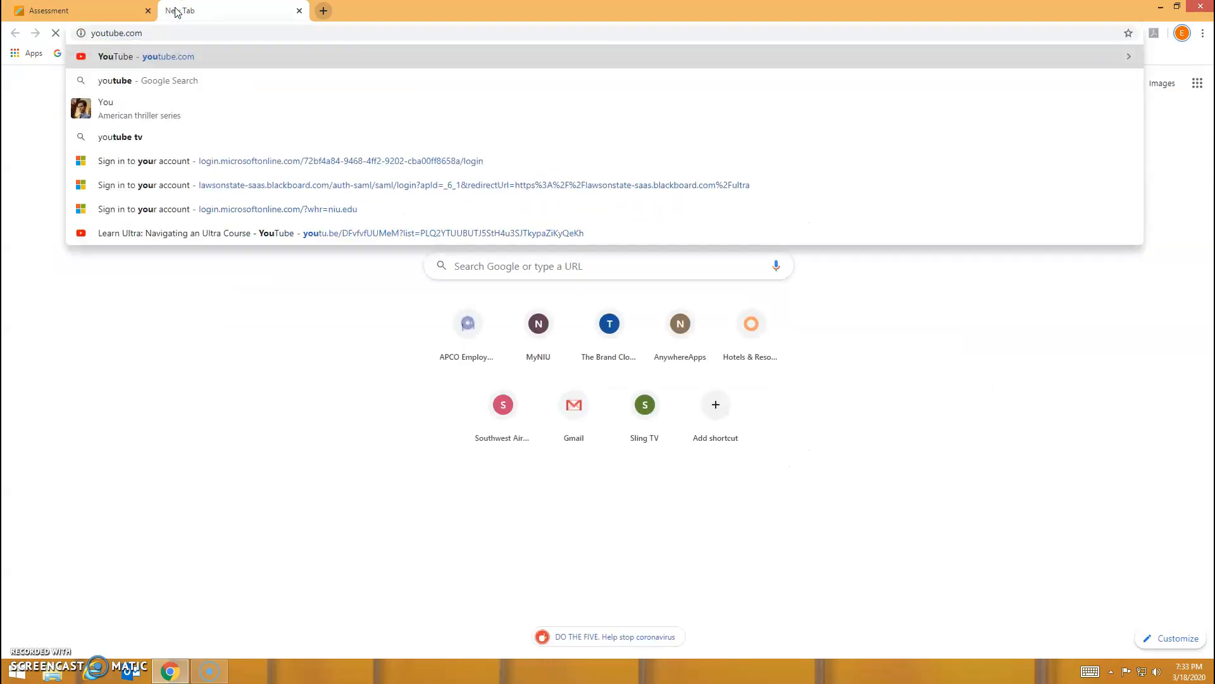
key("Return")
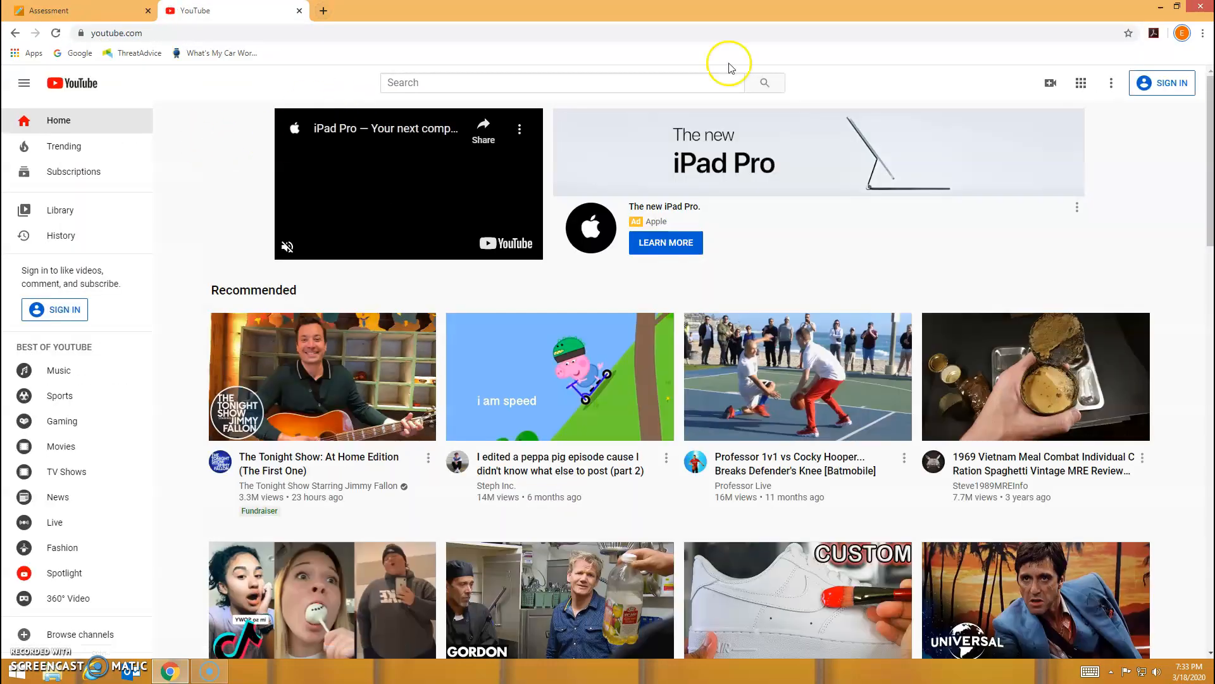
- Sign in to YouTube with the first listed account by entering its password, and open that account's own channel
left_click(1153, 84)
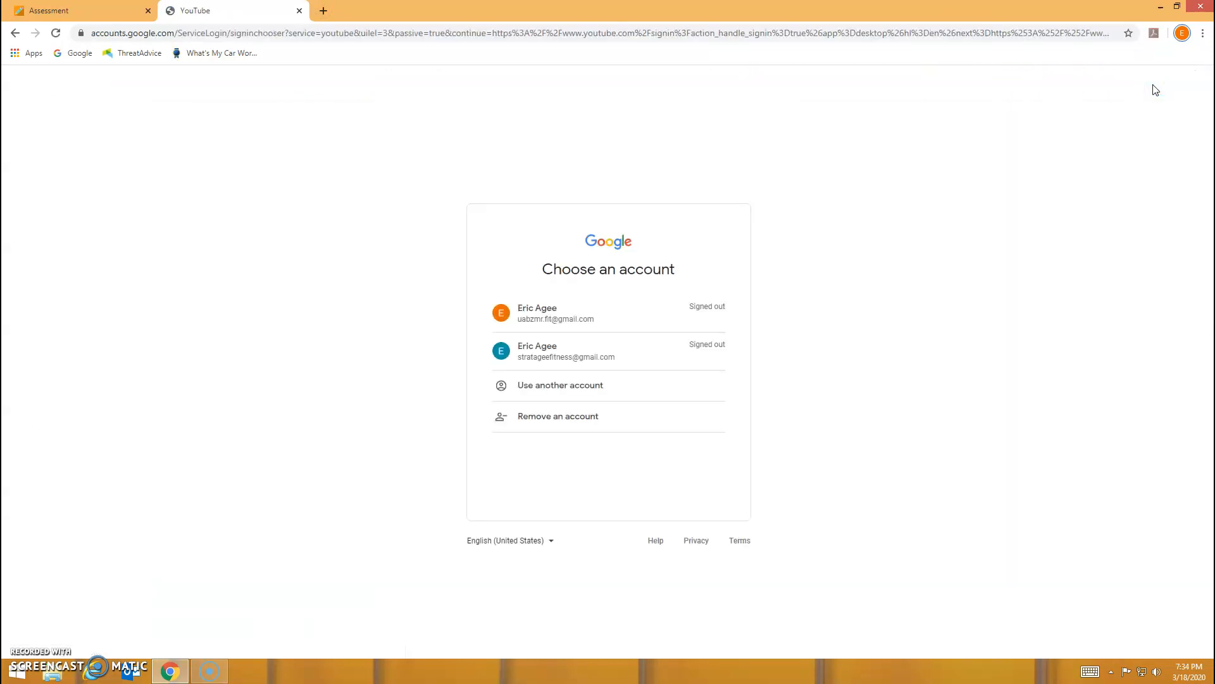
left_click(551, 317)
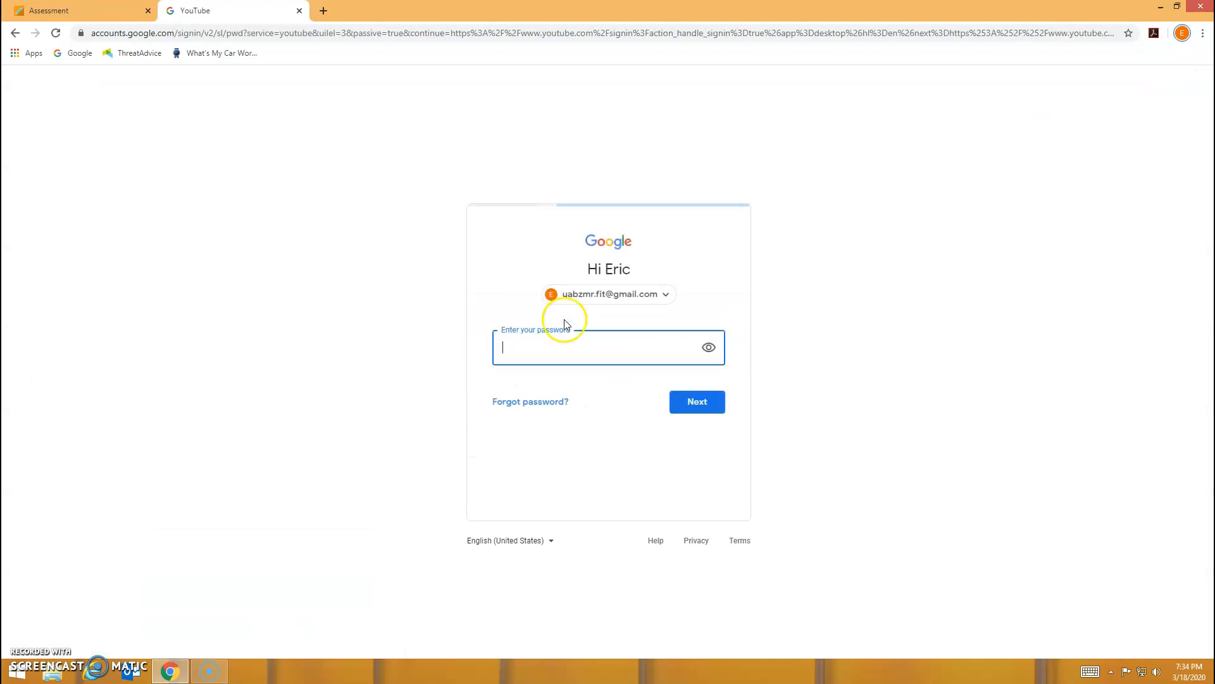
type("•••••••")
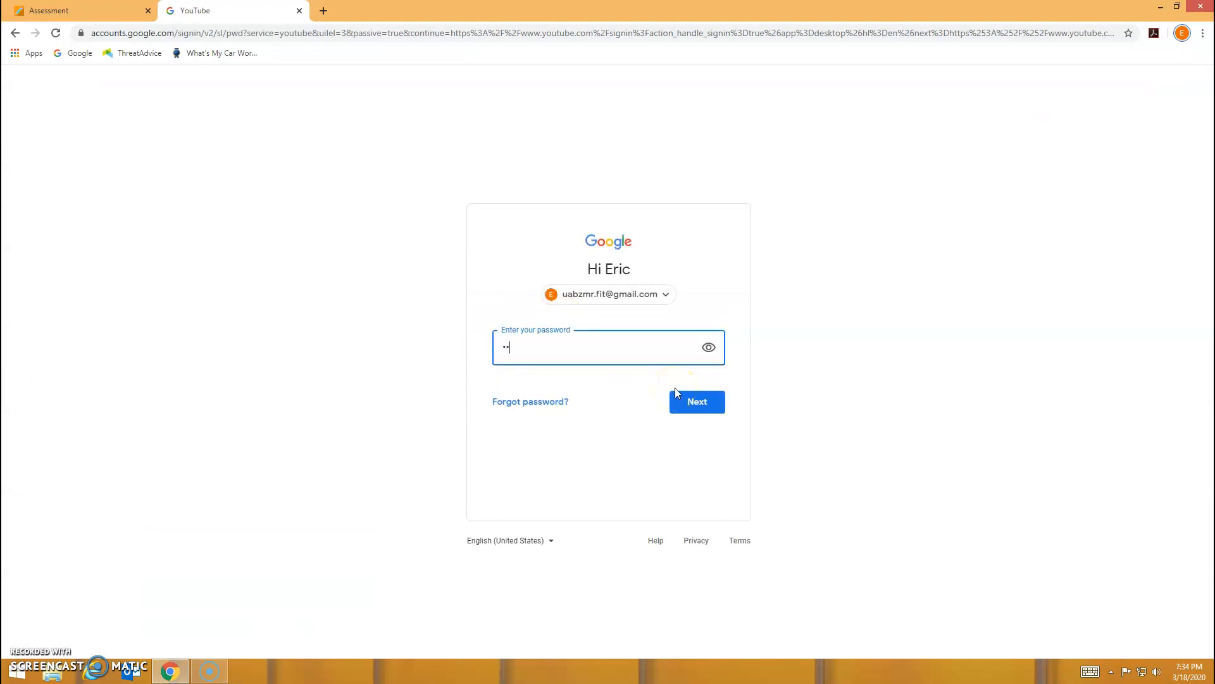
type("•••••••")
key("Return")
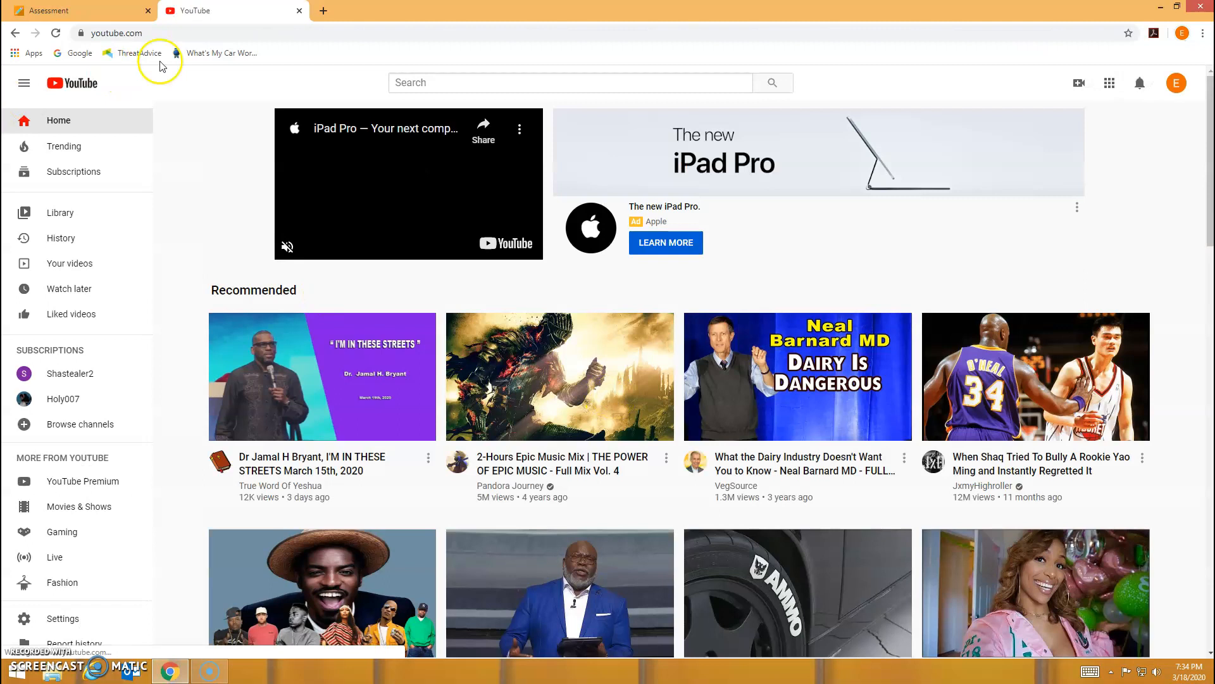
left_click(1176, 83)
left_click(1045, 179)
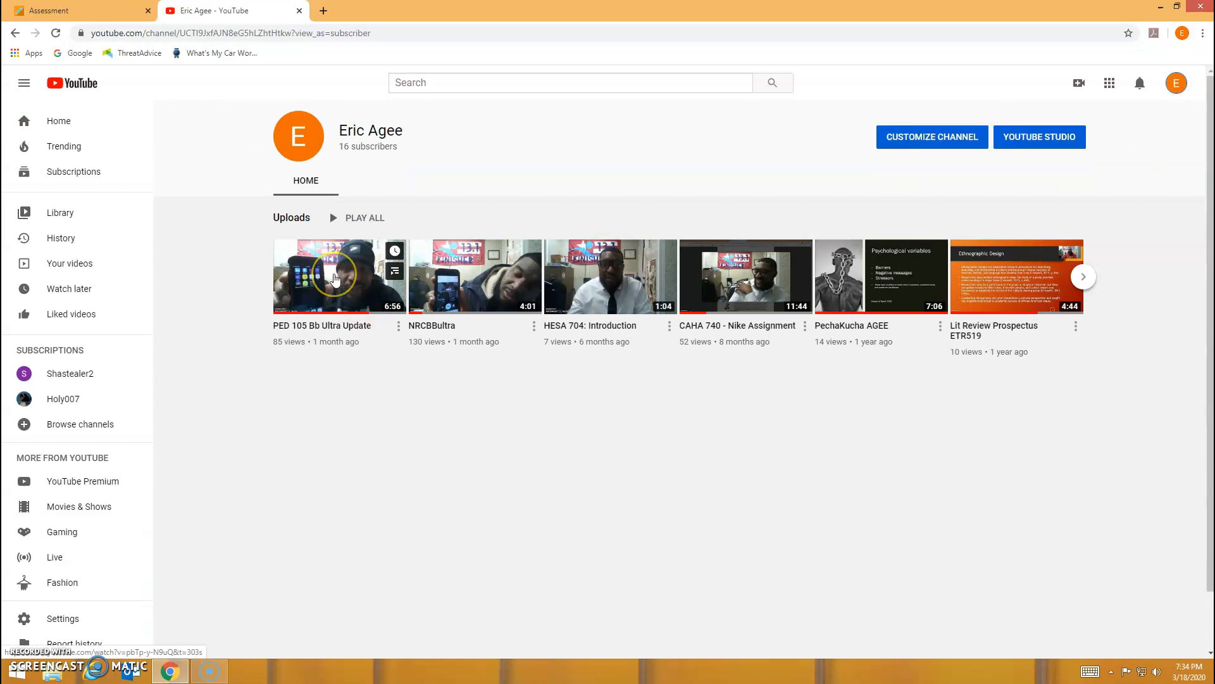
left_click(395, 271)
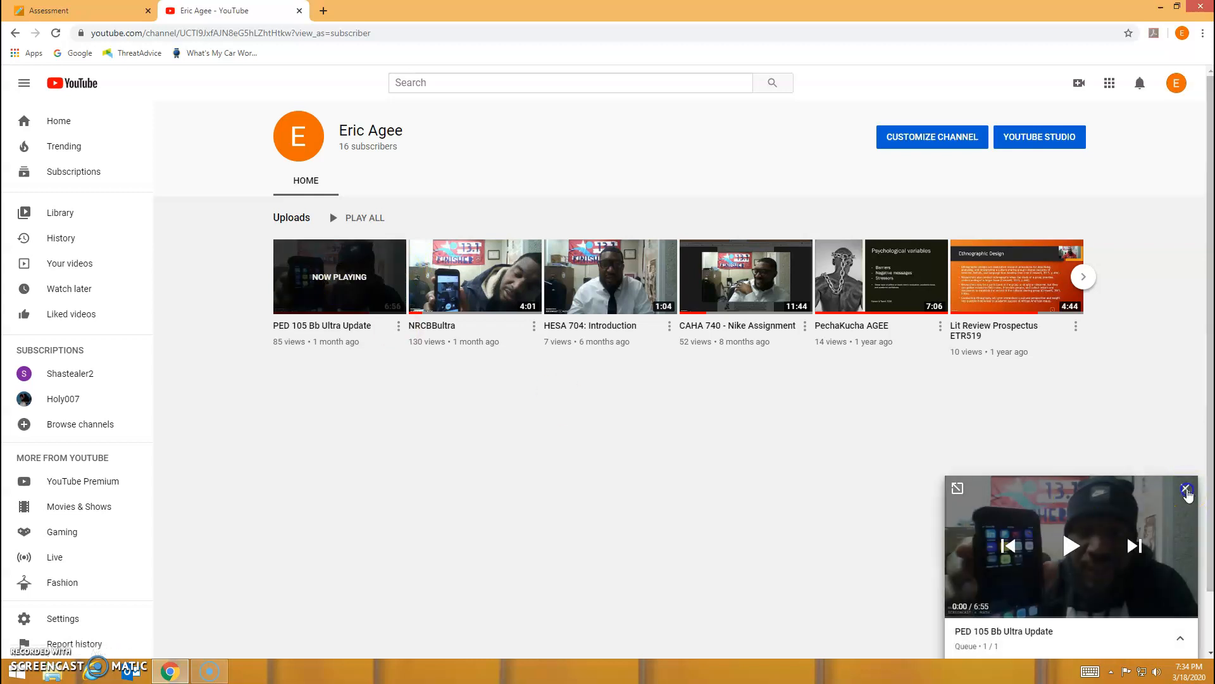
left_click(1184, 488)
left_click(586, 404)
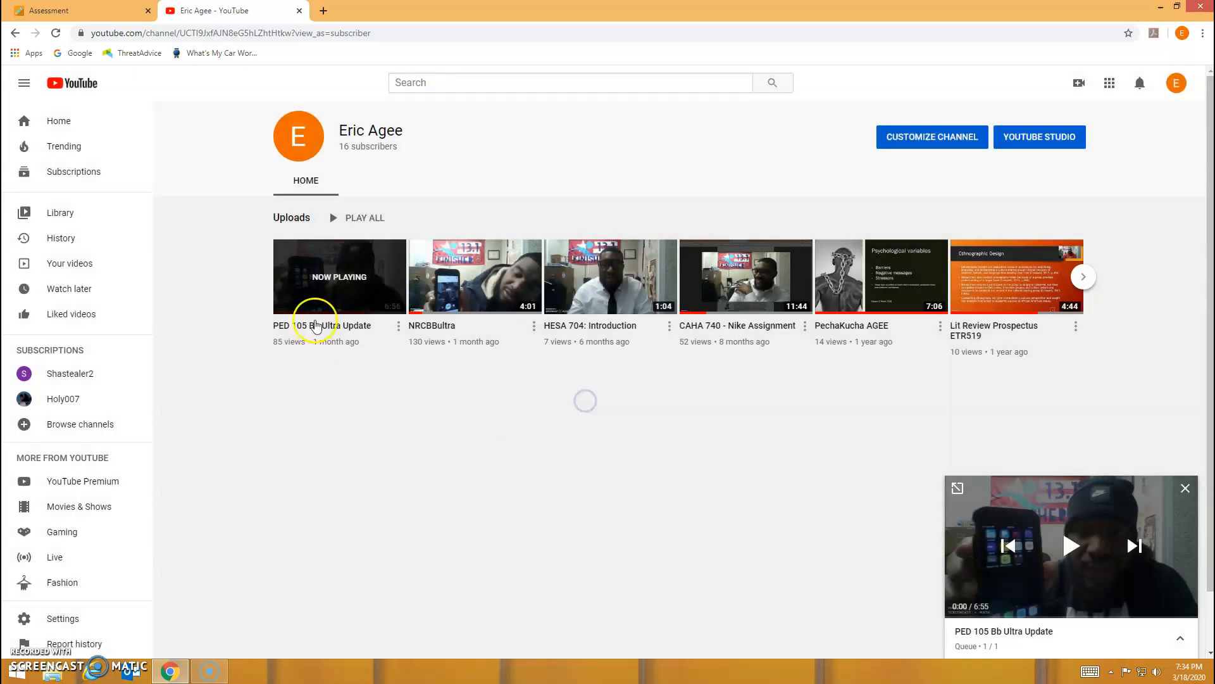
left_click(398, 328)
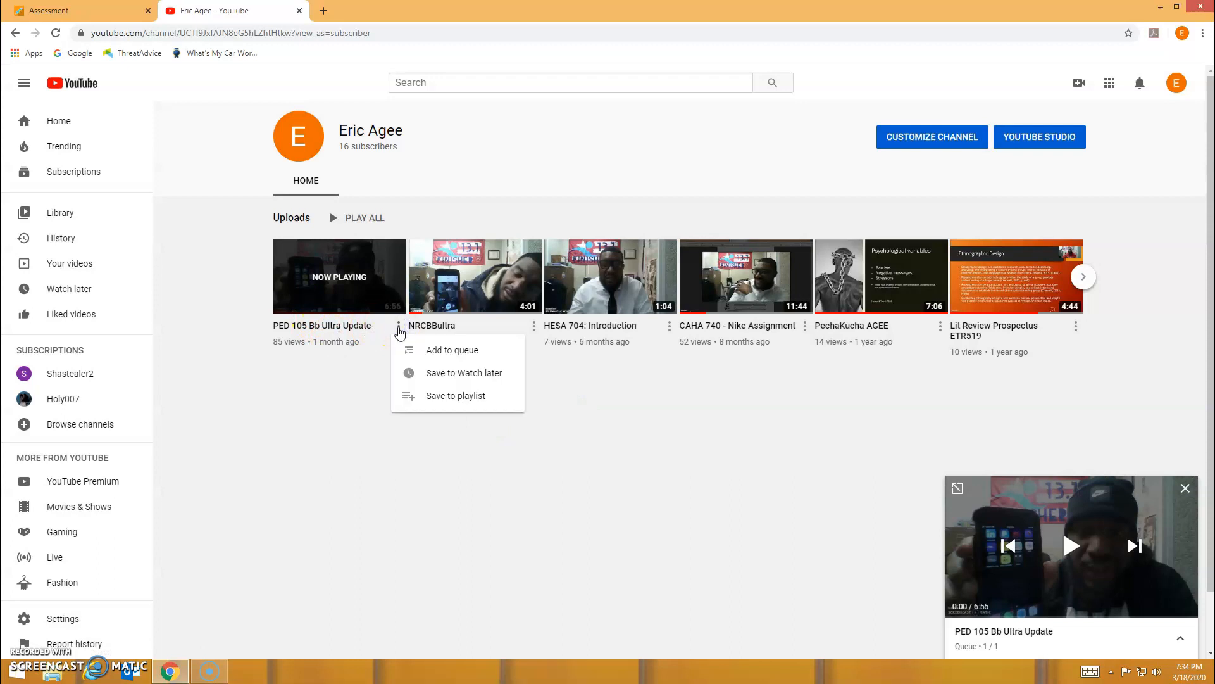
left_click(366, 397)
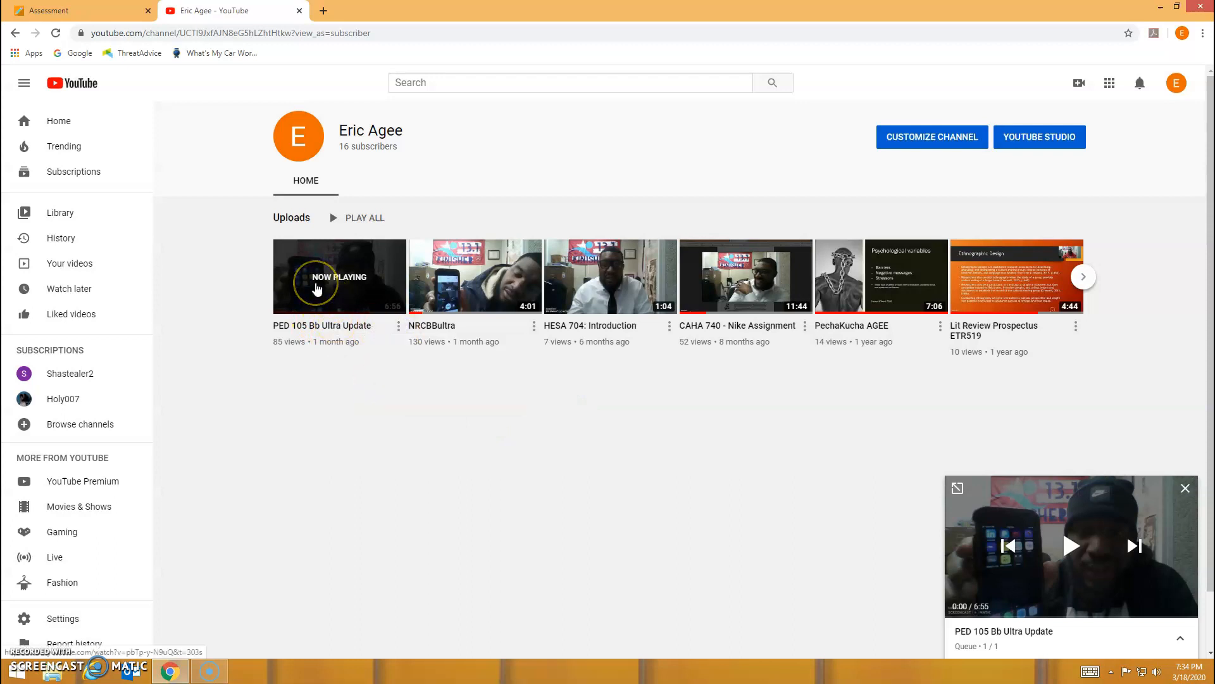
- Open the uploaded video "PED 105 Bb Ultra Update" and copy its share link
left_click(317, 288)
scroll(468, 443, "down", 5)
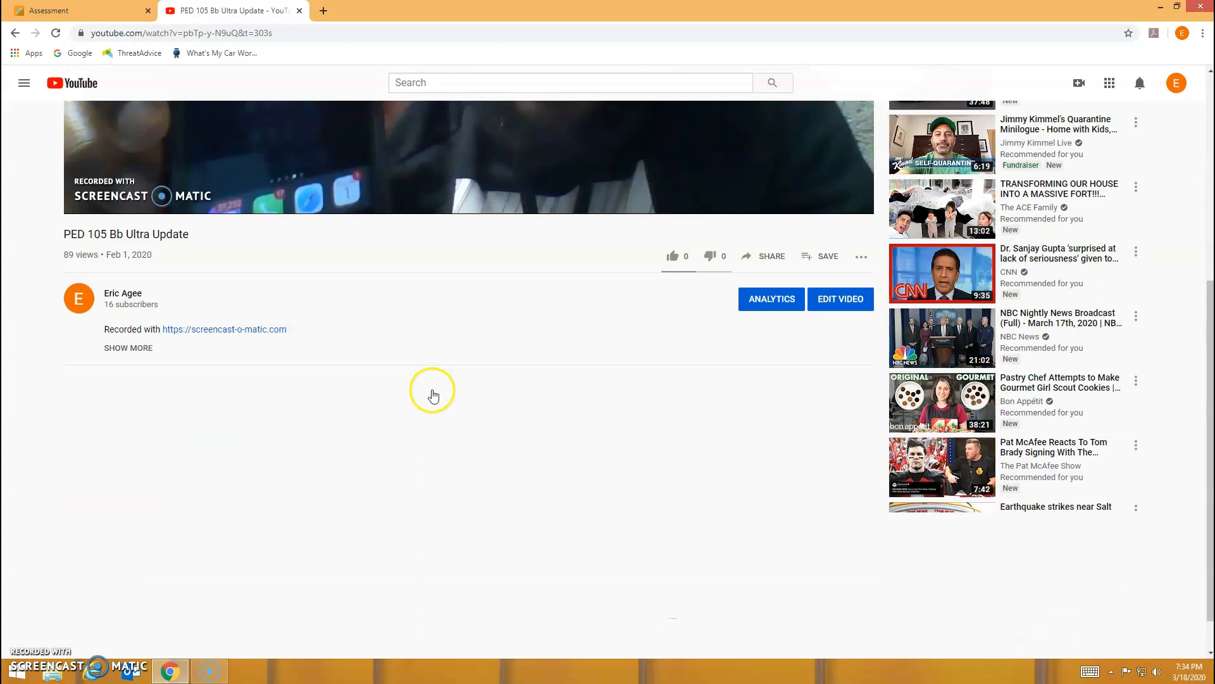
scroll(382, 497, "up", 2)
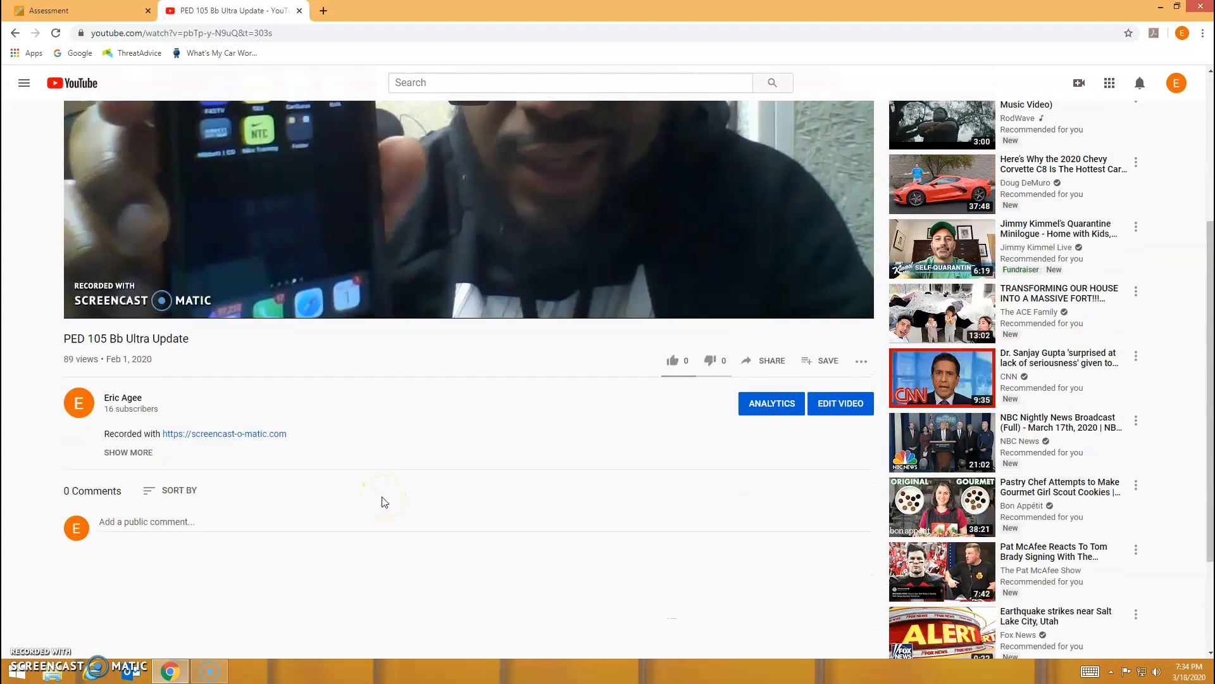
left_click(766, 360)
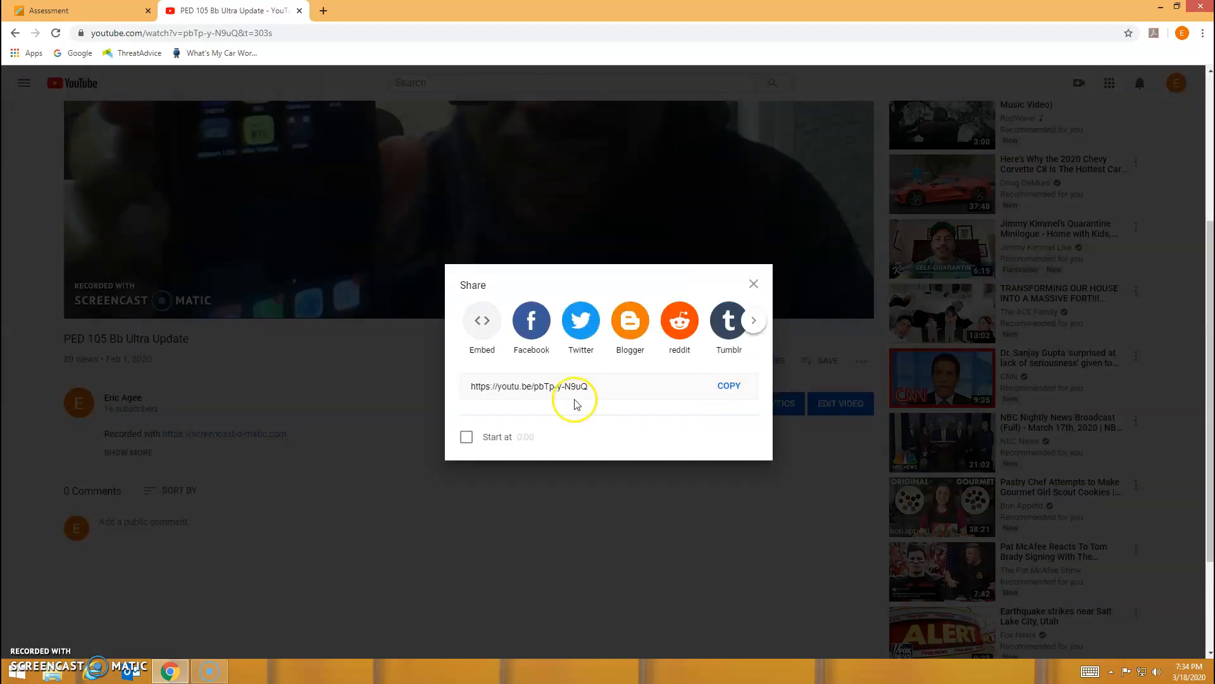
left_click(727, 385)
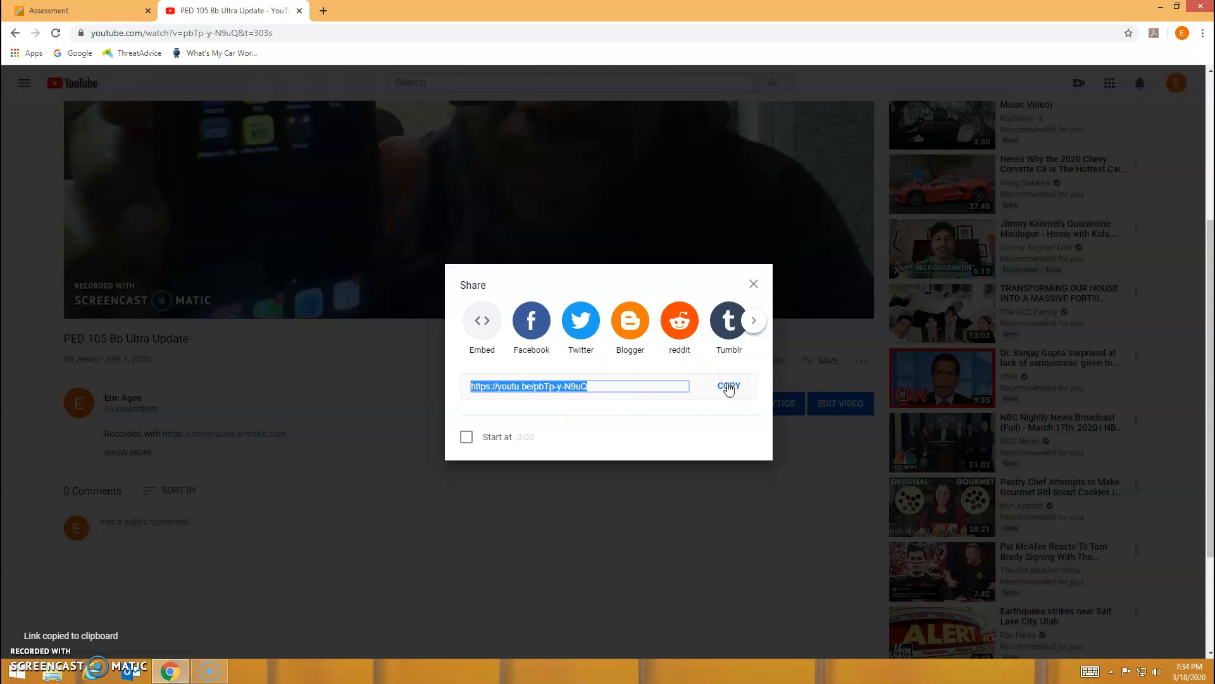
- Return to the Physical Activity #1 assignment and paste the video link on its own line below the message, followed by blank lines
left_click(81, 12)
key("Return")
key("Return")
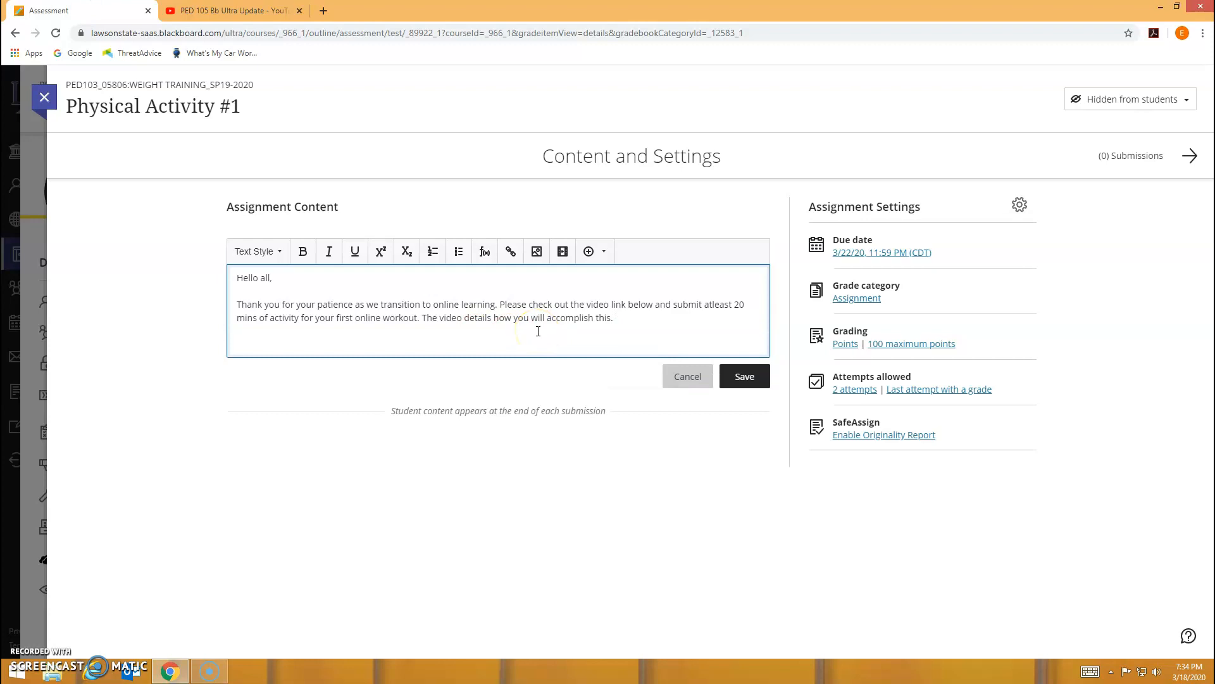
key("ctrl+v")
key("Return")
key("Return")
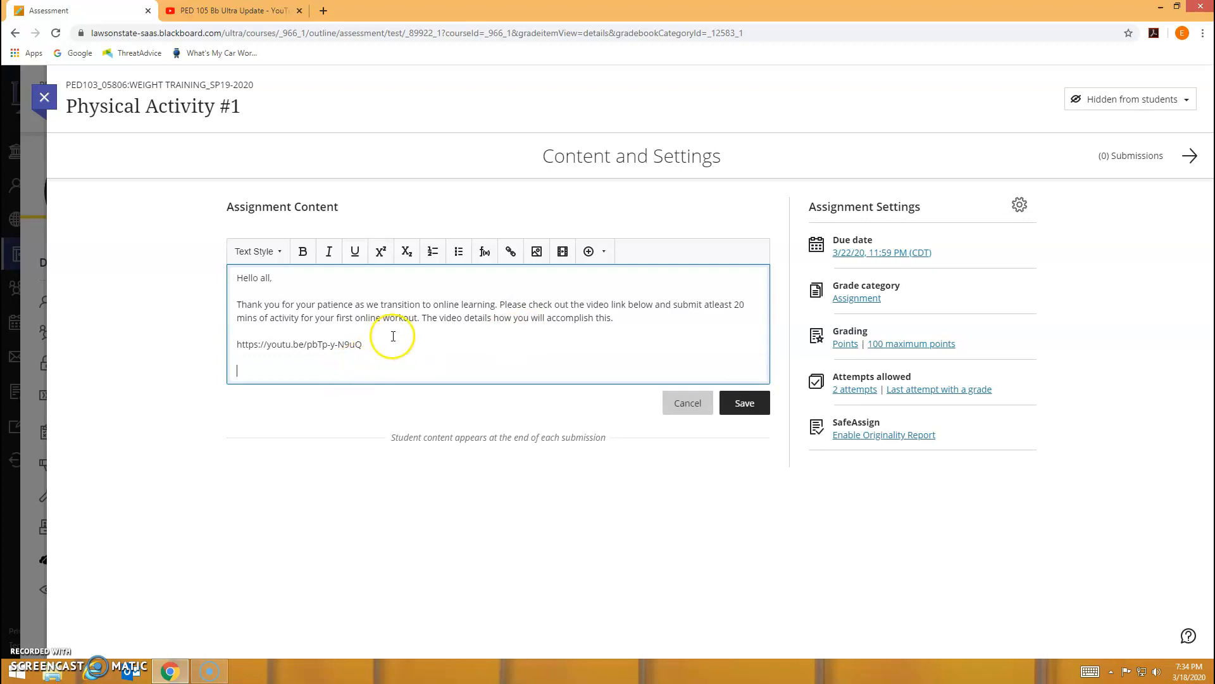
left_click_drag(365, 343, 238, 344)
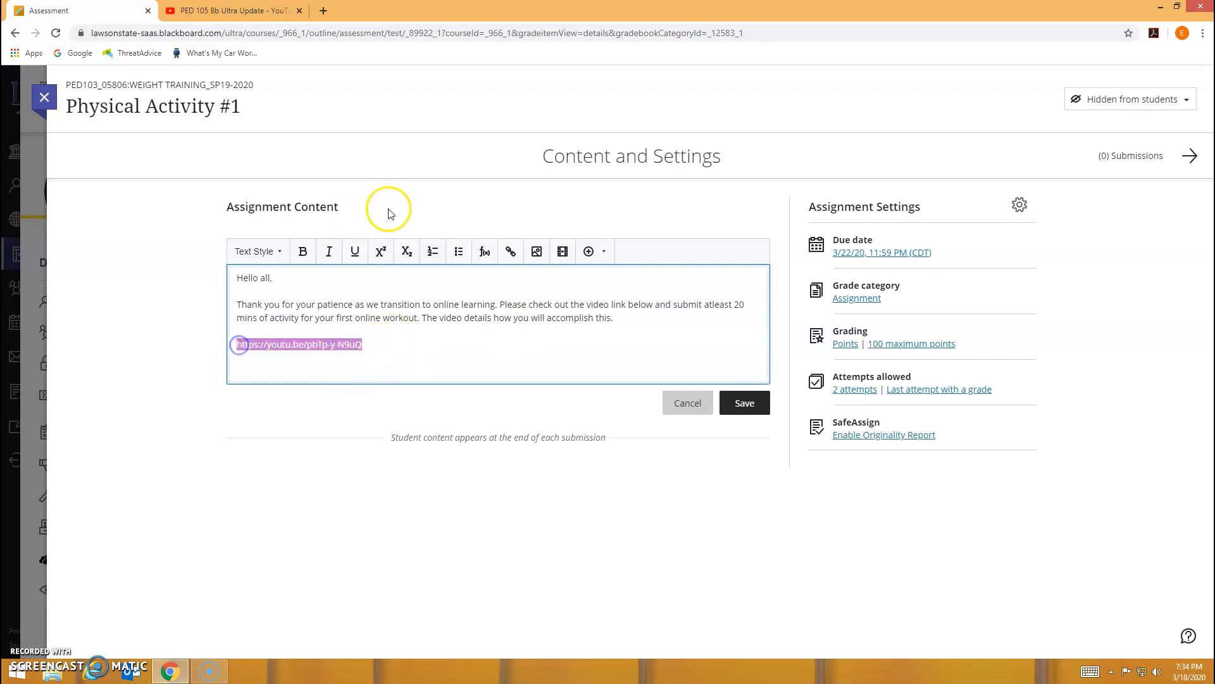
left_click(510, 251)
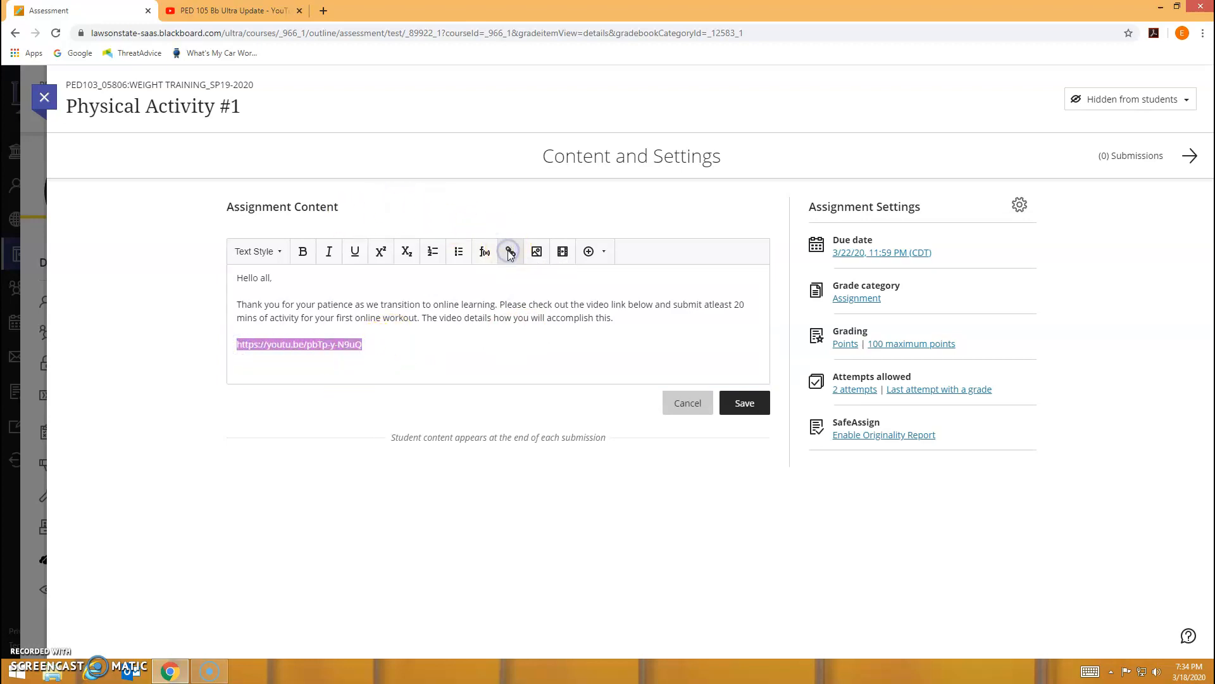
left_click(521, 329)
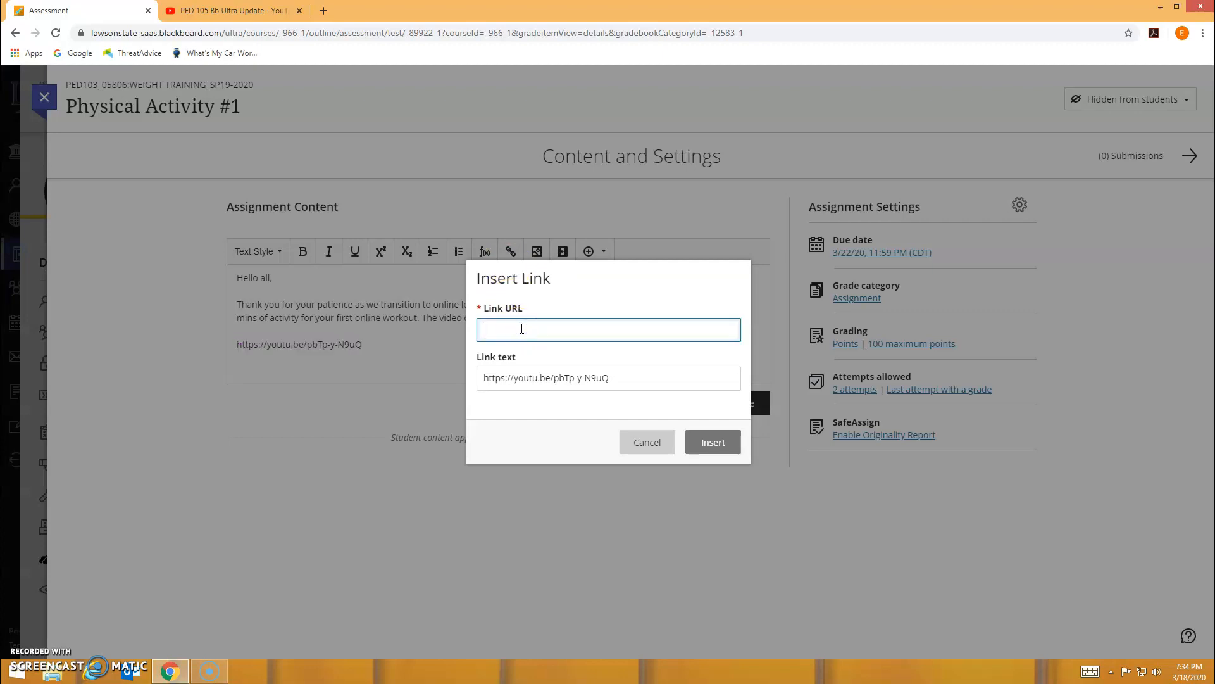
key("ctrl+v")
left_click(701, 438)
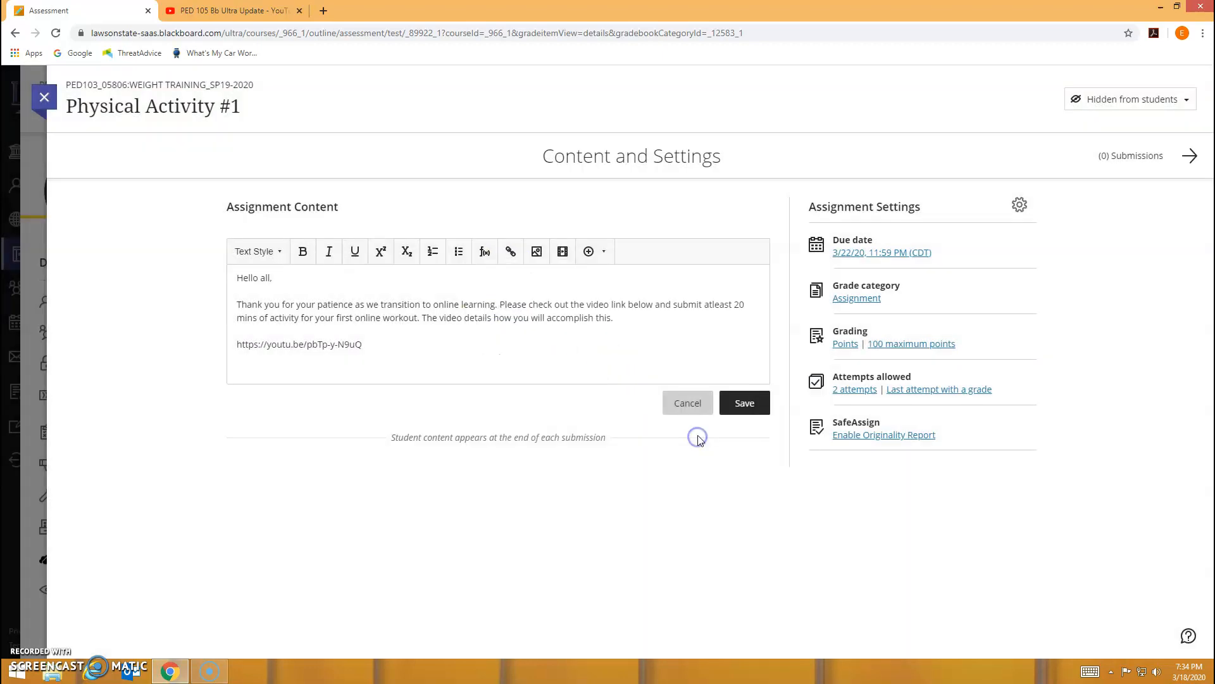
- Below the link, add the closing lines "Let me know if you have any questions!" and "Be Great!", and save the text block
left_click(390, 361)
key("Return")
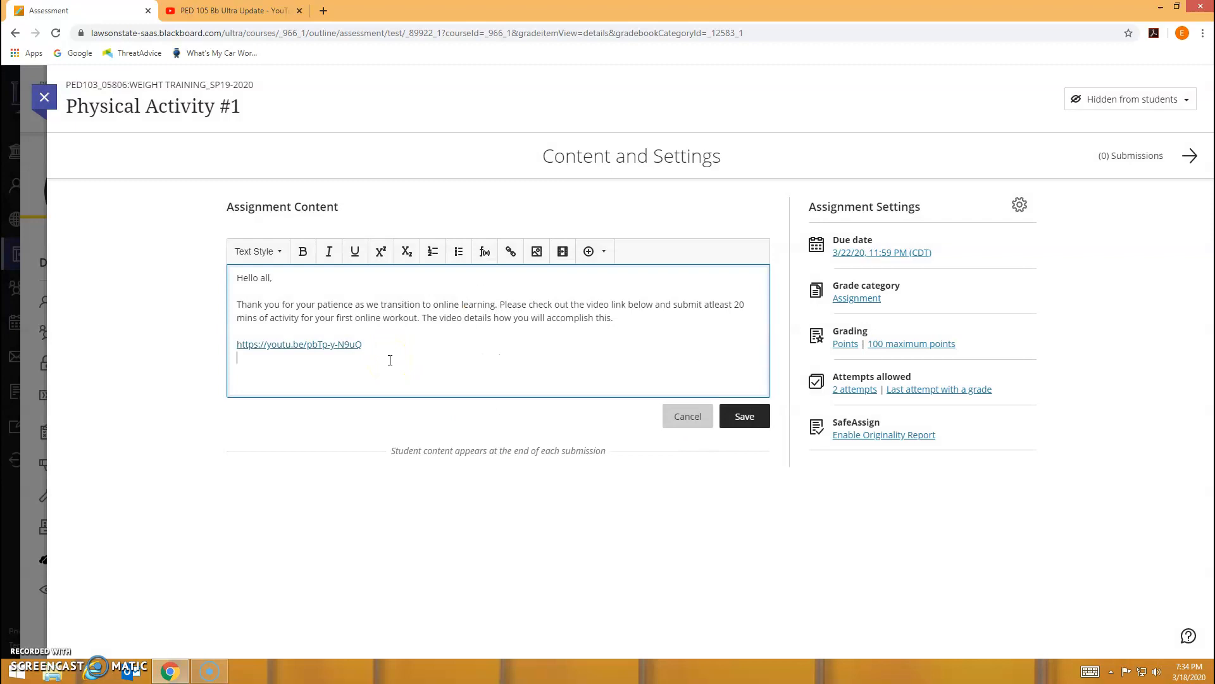
key("Return")
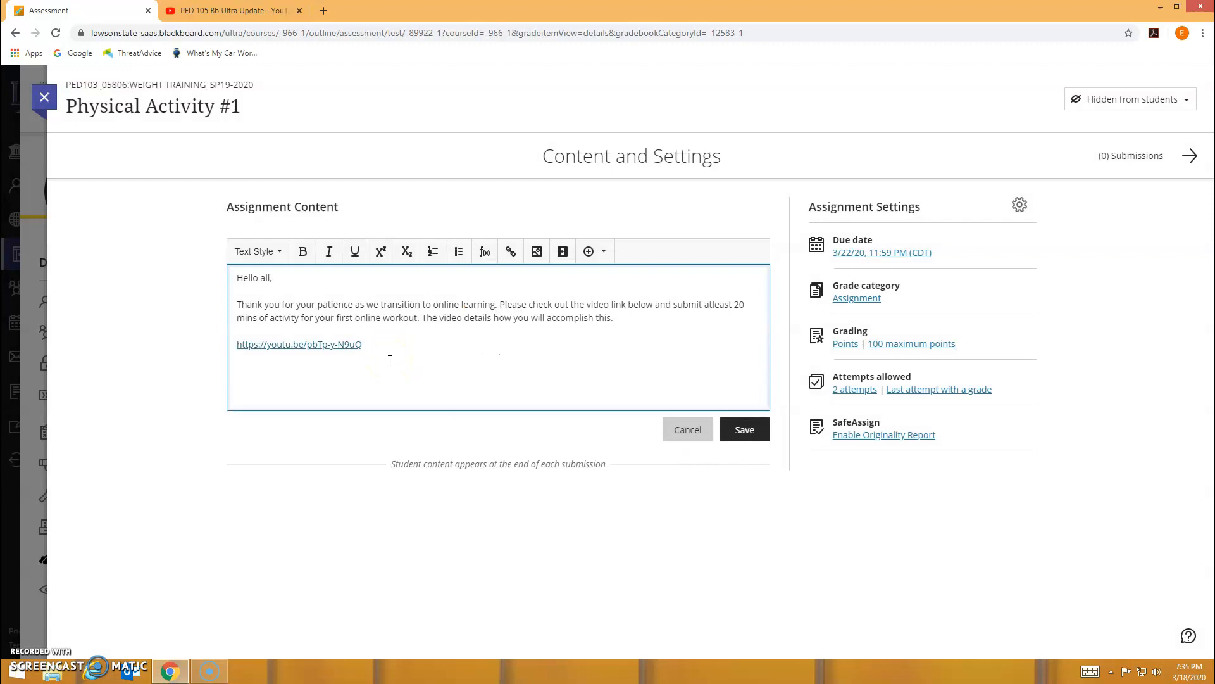
type("Let me know if you have any questions!")
key("Return")
type("Be g")
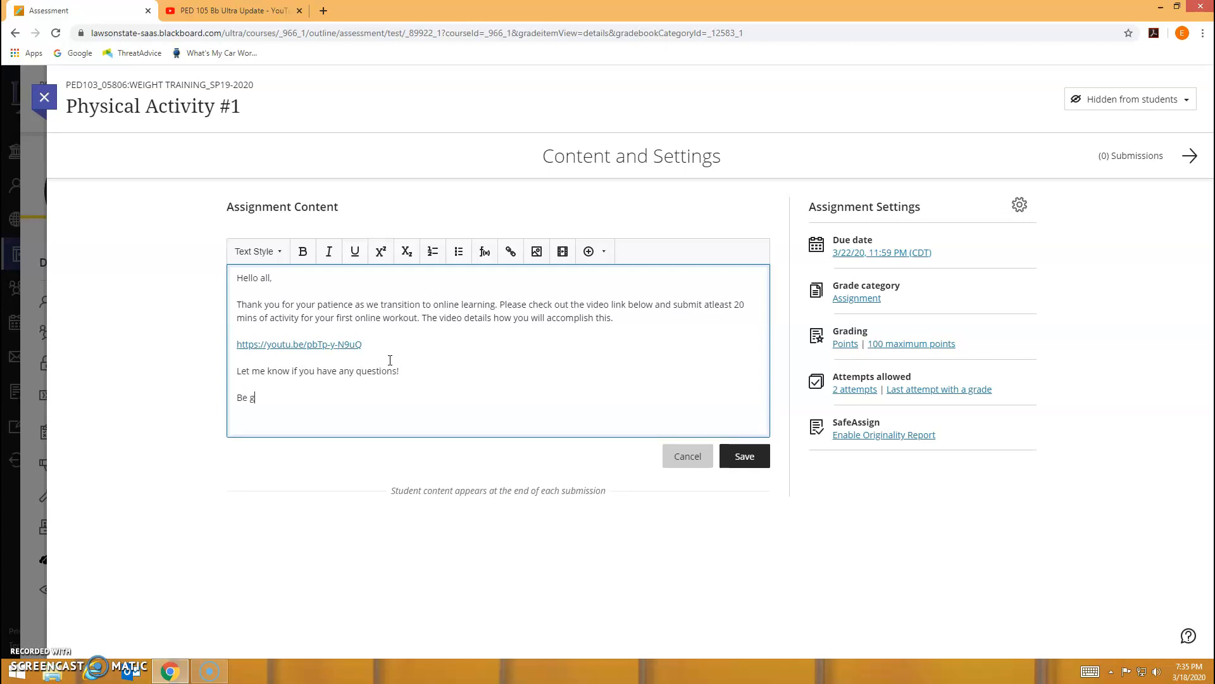
type("Great!")
left_click(742, 459)
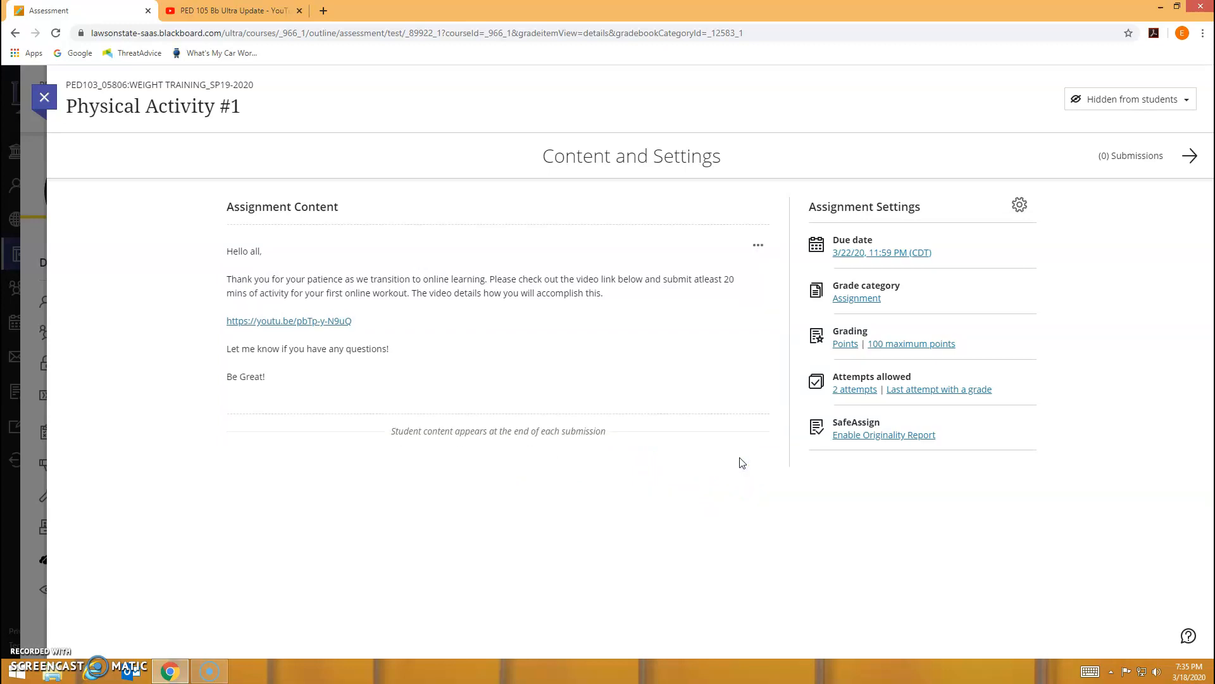
- Make the Physical Activity #1 assignment visible to students and close it to return to the course content
left_click(1182, 102)
left_click(1136, 121)
left_click(46, 99)
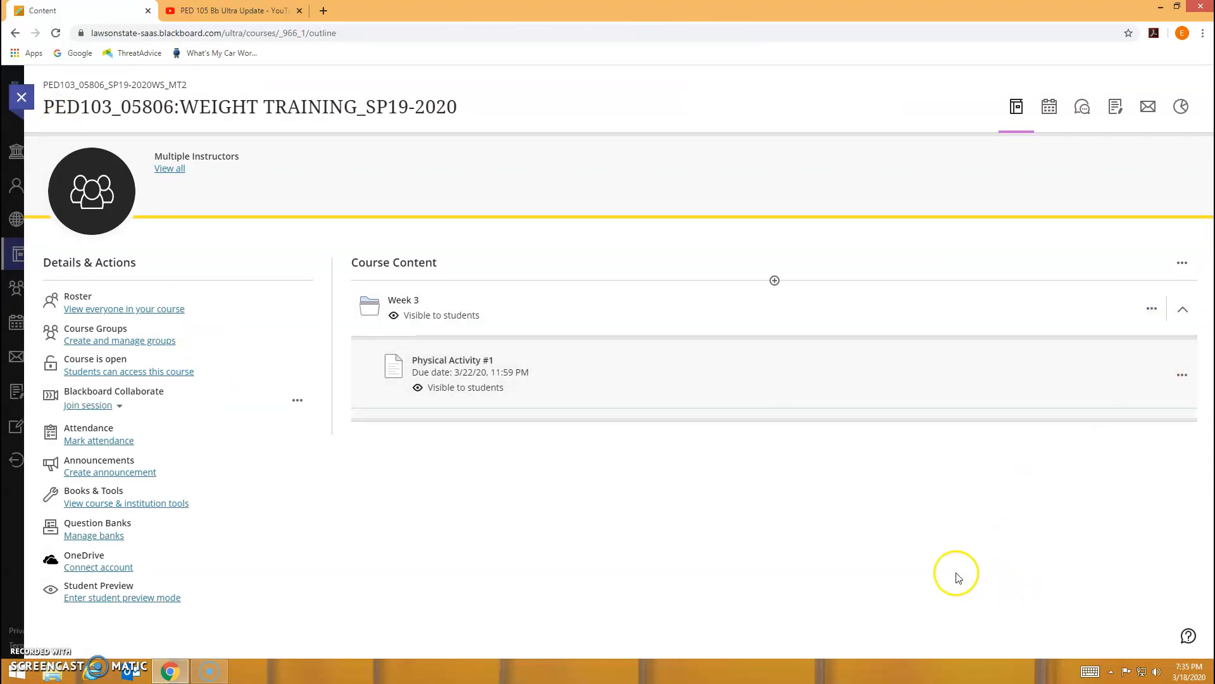
- Collapse and re-expand the Week 3 folder to check the assignment inside it
left_click(374, 307)
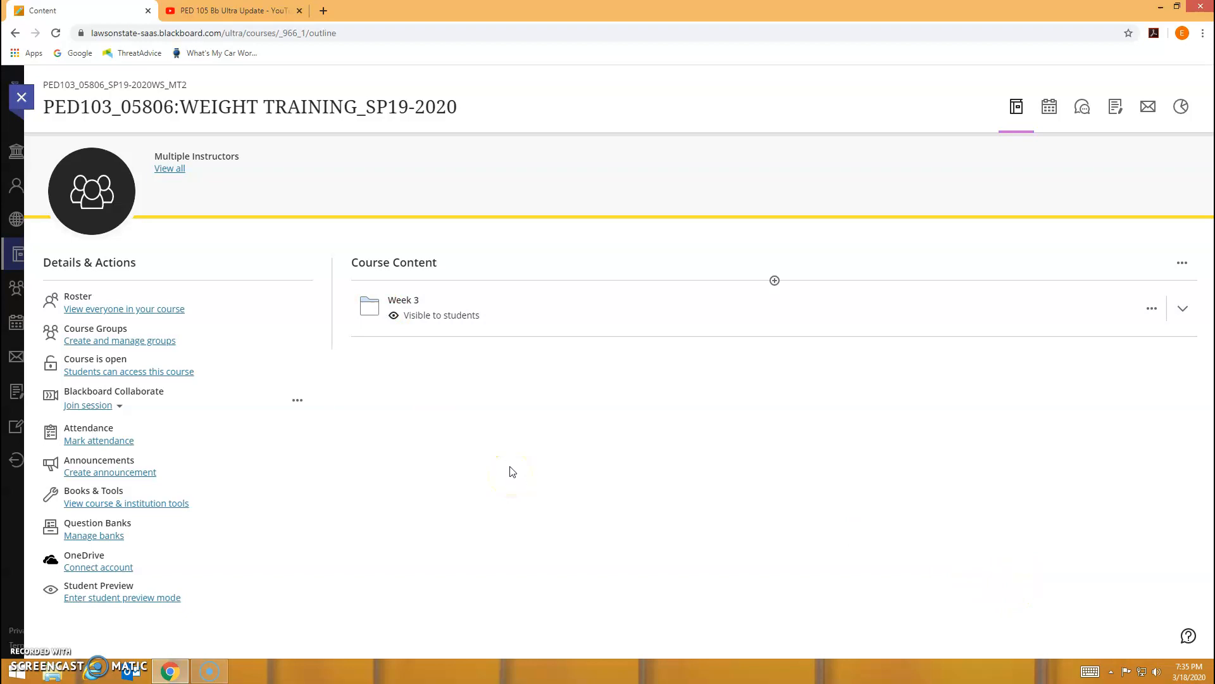
left_click(506, 316)
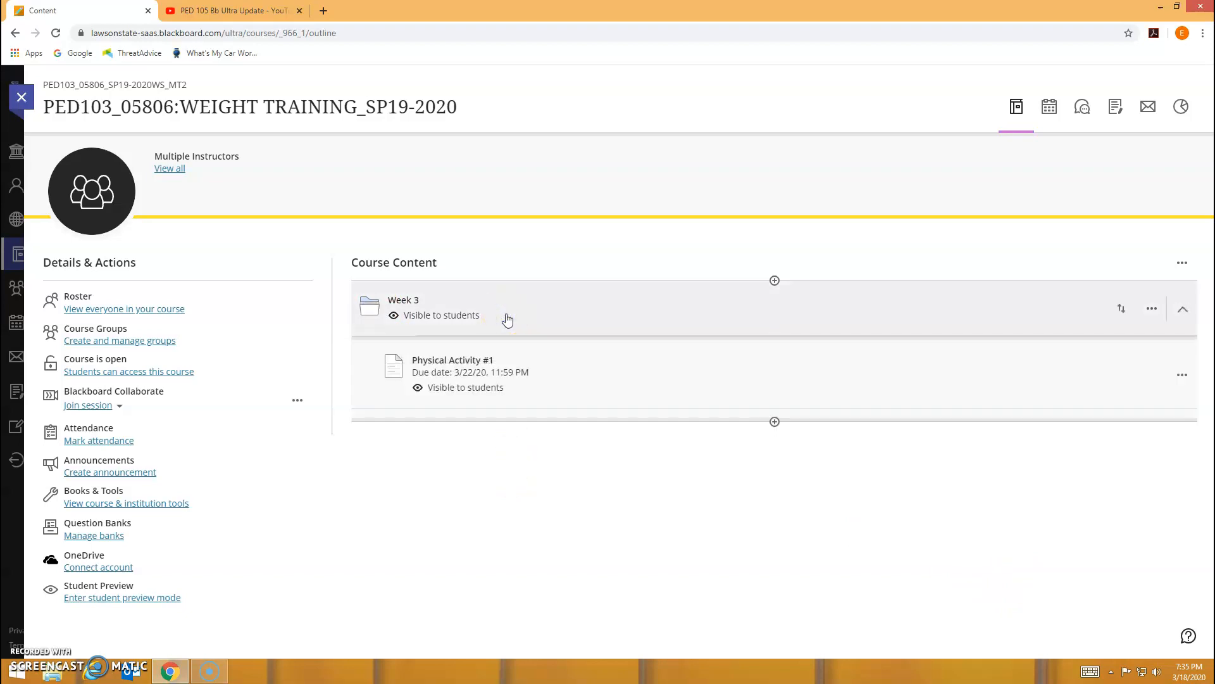